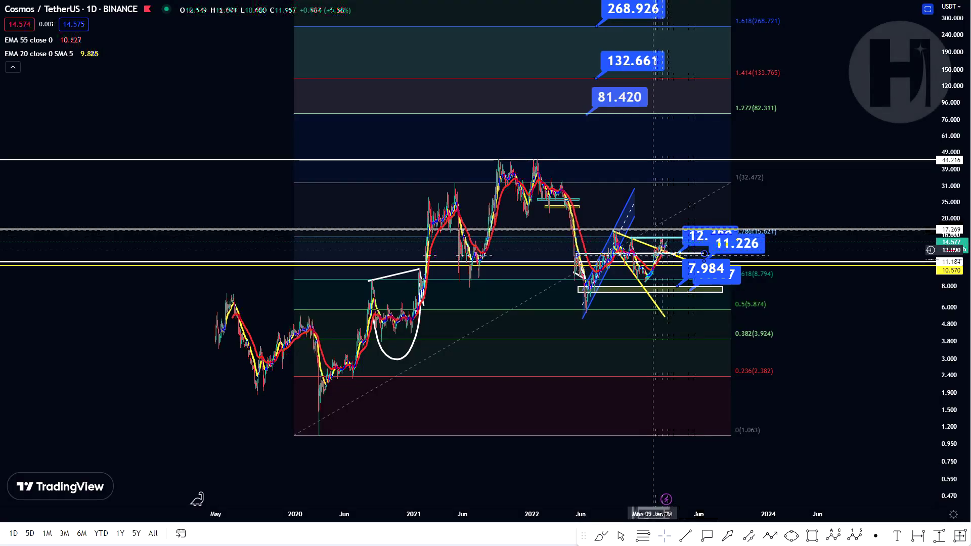
# Circle the early-2021 swing high and the March 2020 low with freehand brush strokes, and undo both circles.
pyautogui.moveTo(668, 201); pyautogui.dragTo(668, 214)
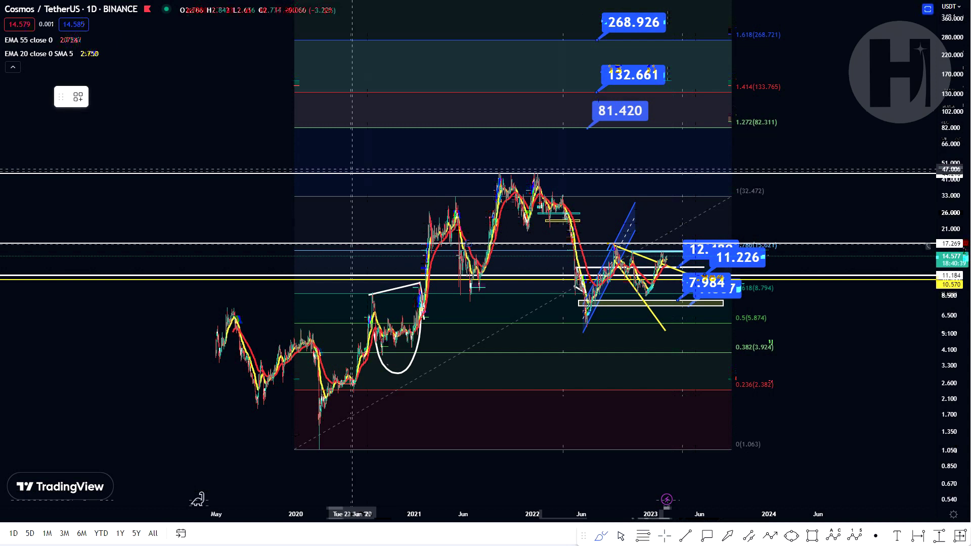
pyautogui.moveTo(457, 192)
pyautogui.mouseDown()
pyautogui.moveTo(450, 211)
pyautogui.moveTo(461, 191)
pyautogui.mouseUp()
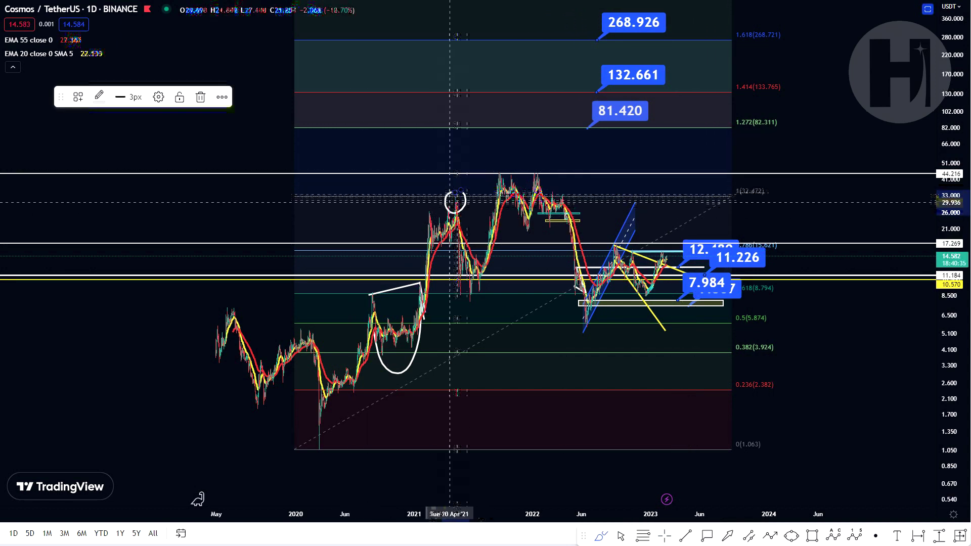
pyautogui.moveTo(322, 438)
pyautogui.mouseDown()
pyautogui.moveTo(307, 450)
pyautogui.moveTo(321, 436)
pyautogui.mouseUp()
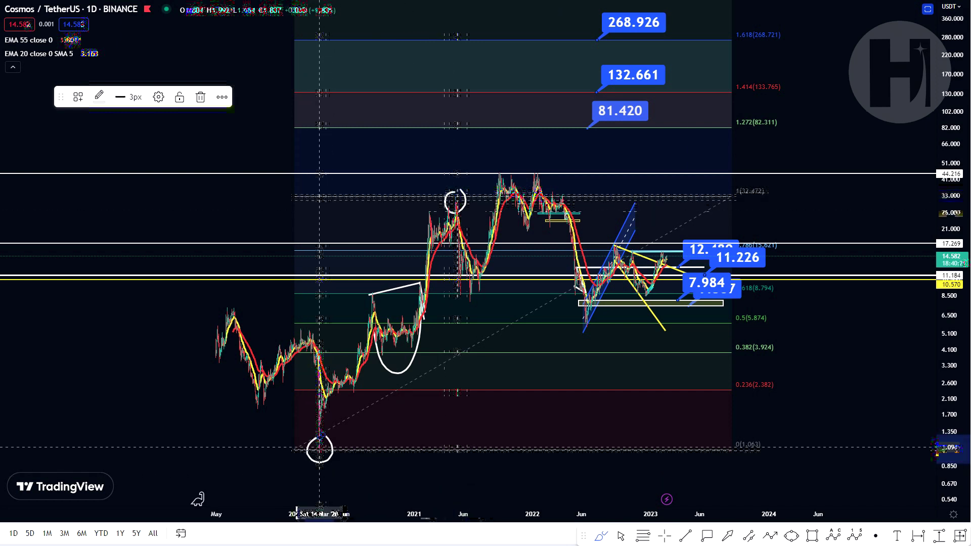
pyautogui.hotkey('ctrl', 'z')
pyautogui.hotkey('ctrl', 'z')
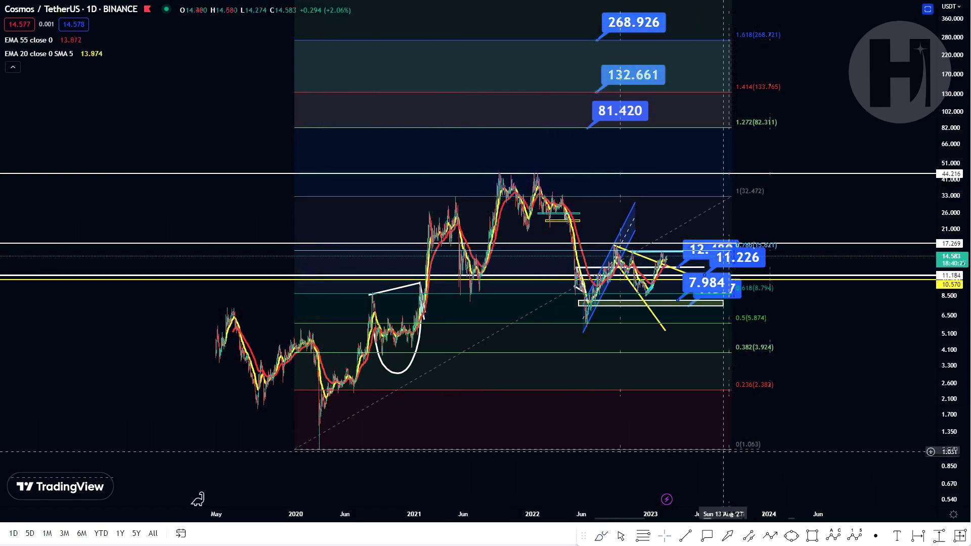
# Re-anchor the Fibonacci retracement's zero level at the March 2020 low, at about 1.062, and deselect the drawing.
pyautogui.moveTo(292, 449); pyautogui.dragTo(294, 416)
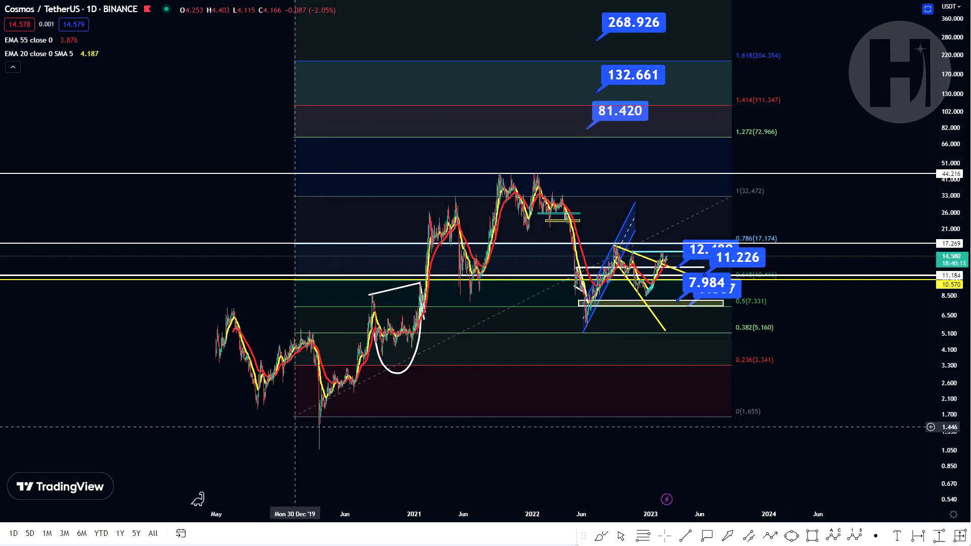
pyautogui.moveTo(293, 416); pyautogui.dragTo(299, 449)
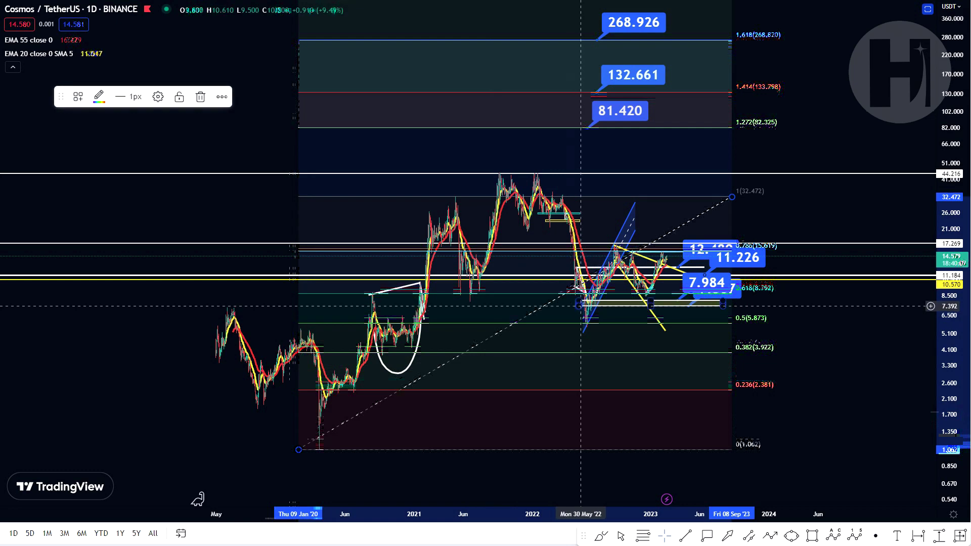
pyautogui.moveTo(627, 348); pyautogui.dragTo(623, 349)
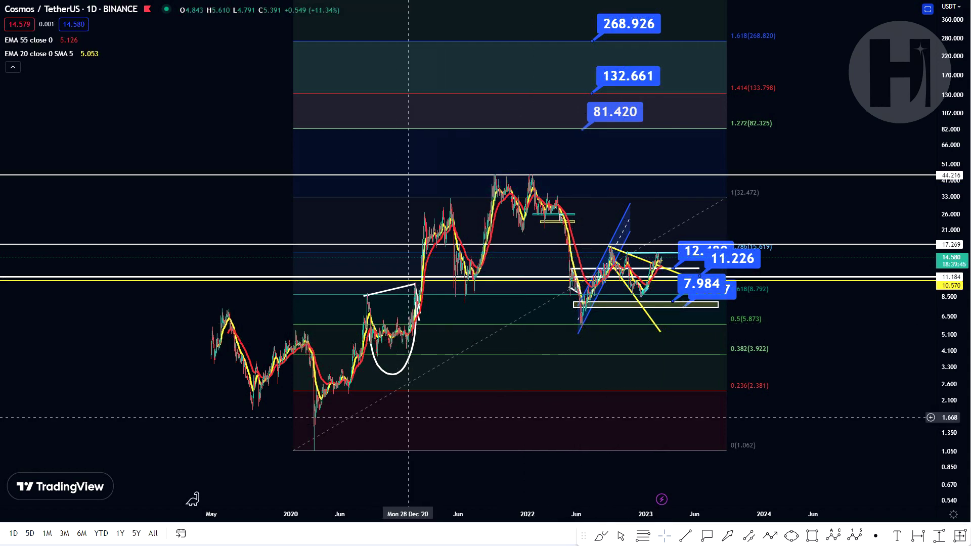
pyautogui.moveTo(528, 379); pyautogui.dragTo(474, 389)
pyautogui.moveTo(795, 345); pyautogui.dragTo(801, 346)
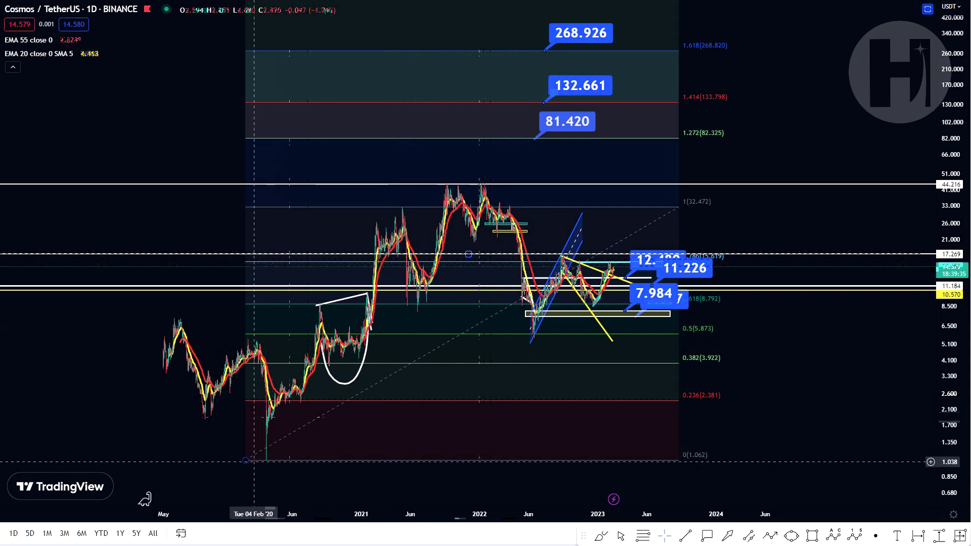
pyautogui.moveTo(246, 460); pyautogui.dragTo(248, 428)
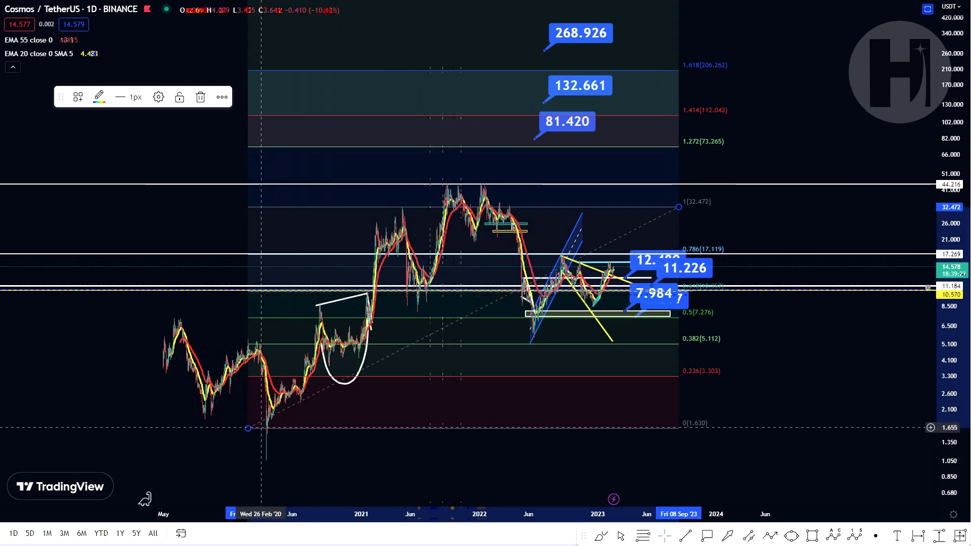
pyautogui.moveTo(248, 428); pyautogui.dragTo(251, 460)
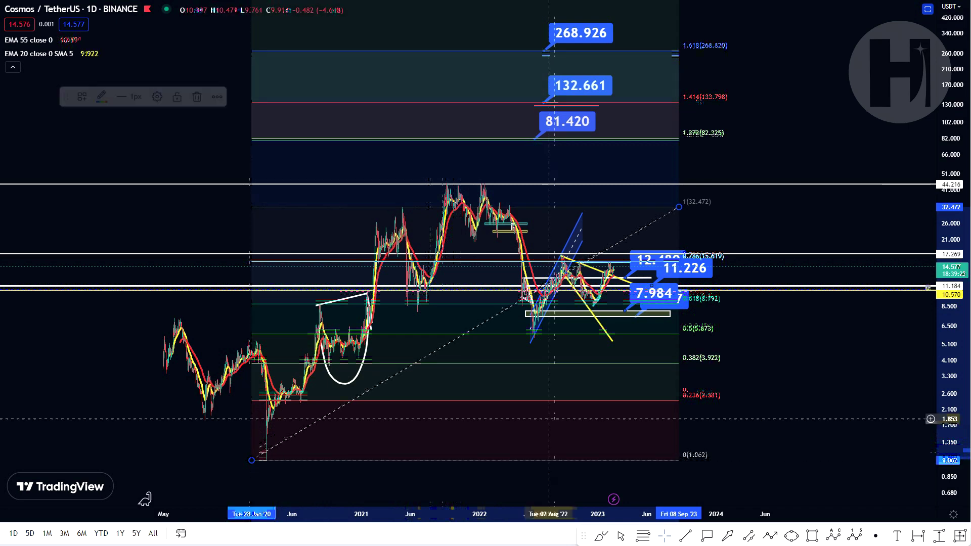
pyautogui.click(559, 400)
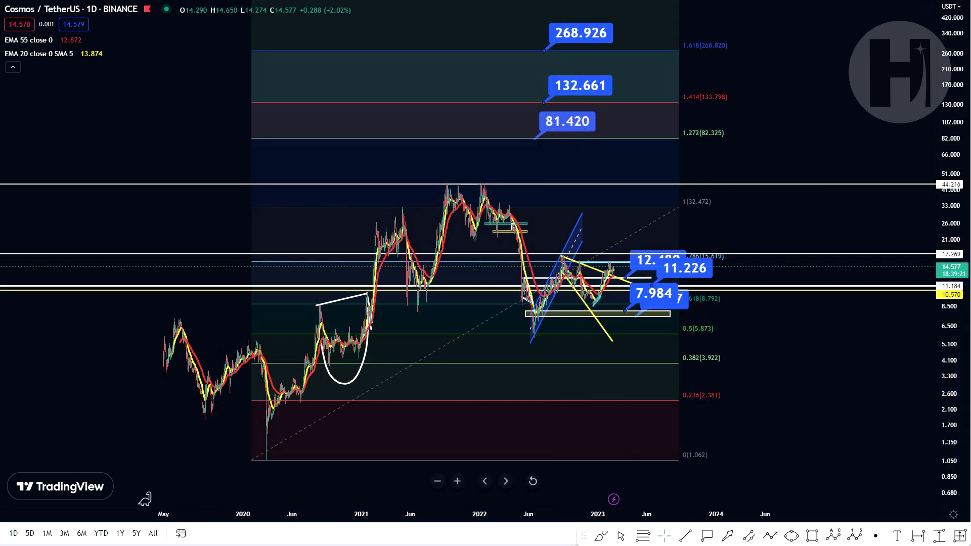
# Examine the daily price action from mid-2022 to early 2023 between the 0.5 and 0.786 Fibonacci levels.
pyautogui.moveTo(610, 514); pyautogui.dragTo(410, 515)
pyautogui.moveTo(408, 400); pyautogui.dragTo(592, 380)
pyautogui.moveTo(952, 384); pyautogui.dragTo(951, 196)
pyautogui.moveTo(638, 514); pyautogui.dragTo(468, 513)
pyautogui.moveTo(470, 394); pyautogui.dragTo(594, 394)
pyautogui.moveTo(951, 398); pyautogui.dragTo(951, 282)
pyautogui.moveTo(668, 403); pyautogui.dragTo(460, 404)
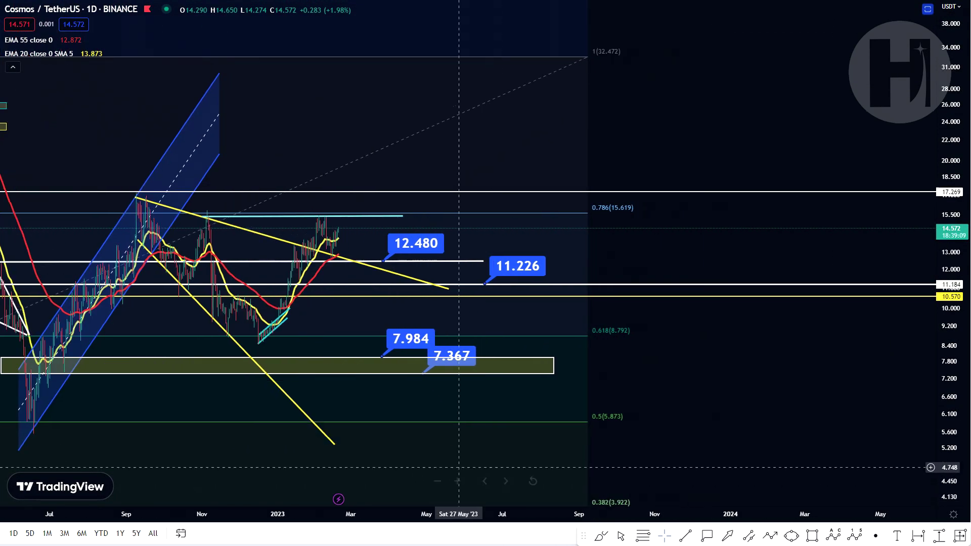
pyautogui.moveTo(392, 403); pyautogui.dragTo(579, 406)
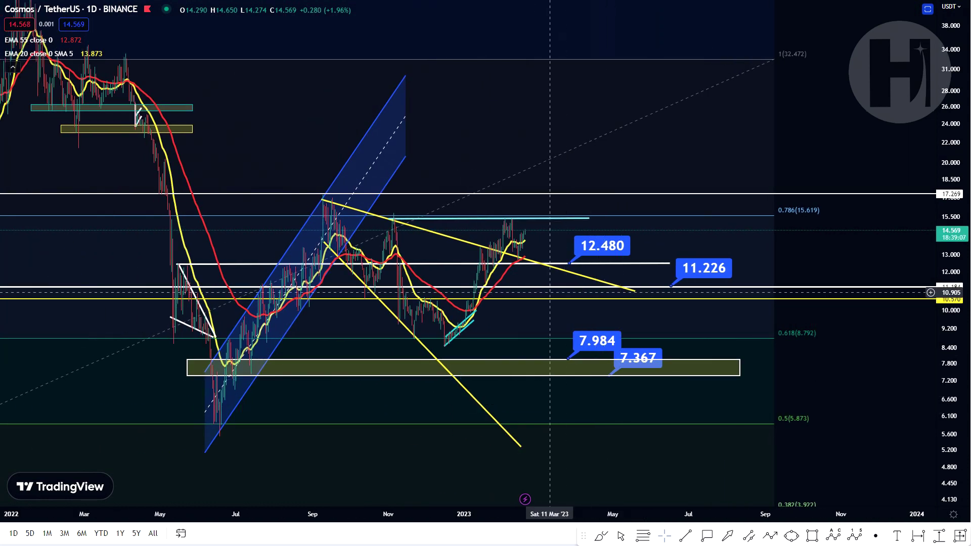
pyautogui.moveTo(552, 253); pyautogui.dragTo(577, 230)
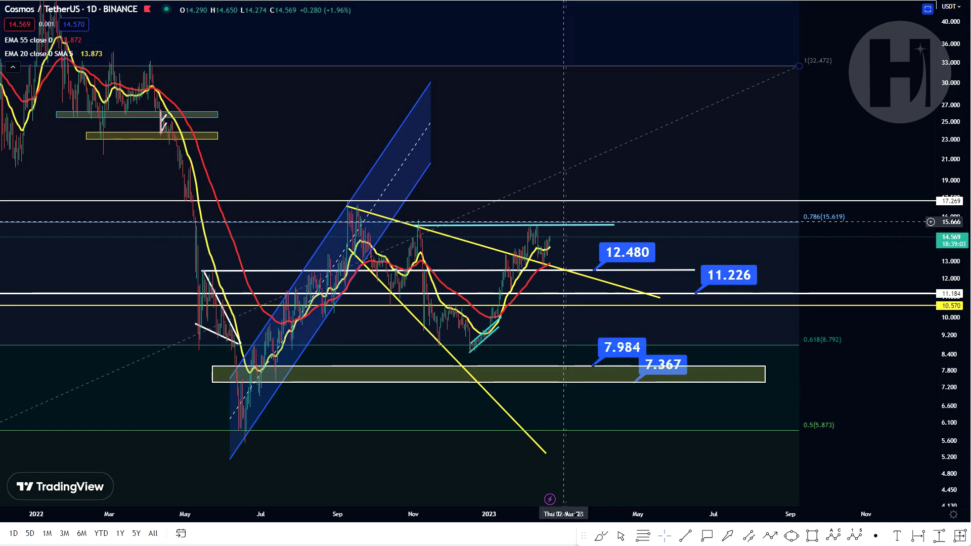
pyautogui.moveTo(498, 514); pyautogui.dragTo(554, 514)
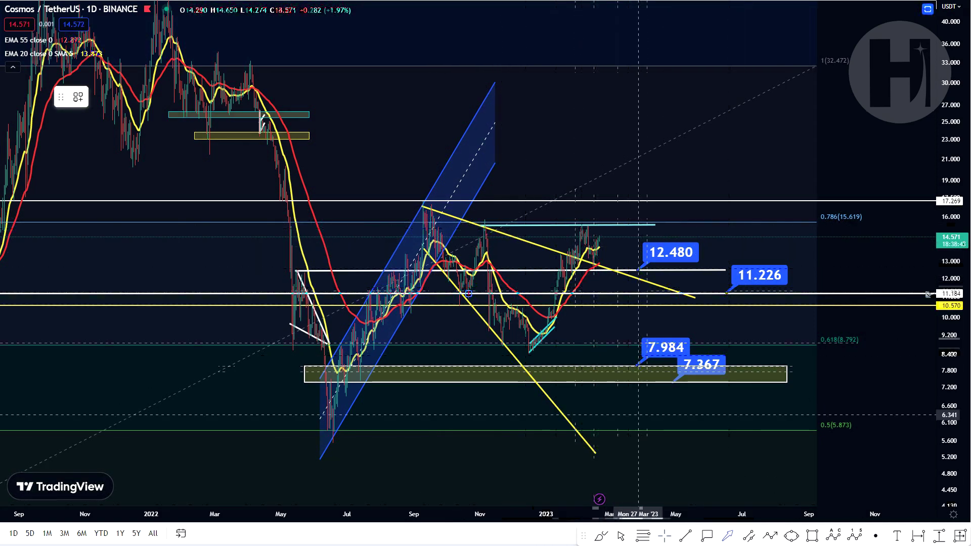
# Draw a large yellow arrow marker ending above the early-2023 peak near the 0.786 level, and delete it.
pyautogui.moveTo(445, 182); pyautogui.dragTo(631, 217)
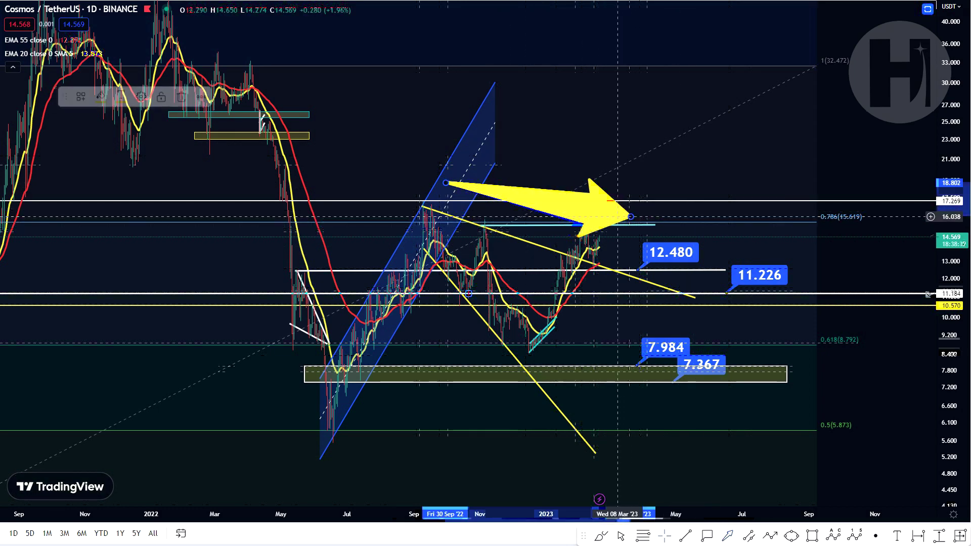
pyautogui.press('Delete')
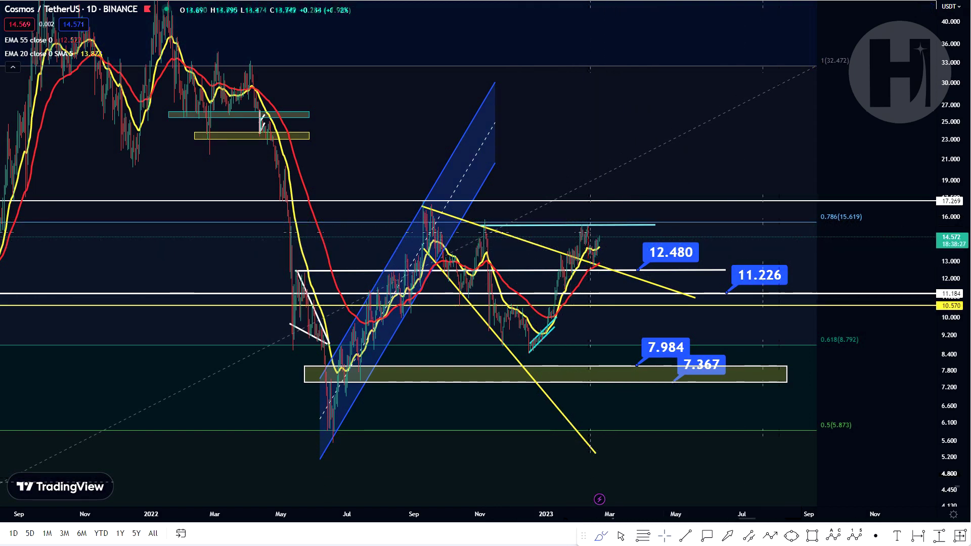
# Sketch a double top over the November and February peaks with a neckline near the 0.618 level, and project its height downward with a trend line.
pyautogui.moveTo(459, 238)
pyautogui.mouseDown()
pyautogui.moveTo(493, 218)
pyautogui.moveTo(624, 238)
pyautogui.mouseUp()
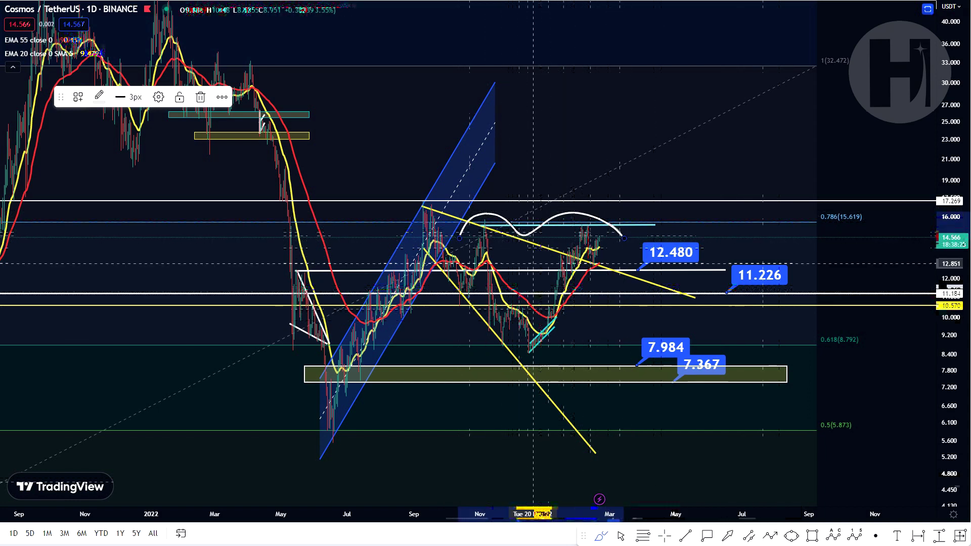
pyautogui.moveTo(476, 344); pyautogui.dragTo(517, 343)
pyautogui.moveTo(607, 348); pyautogui.dragTo(609, 349)
pyautogui.click(685, 536)
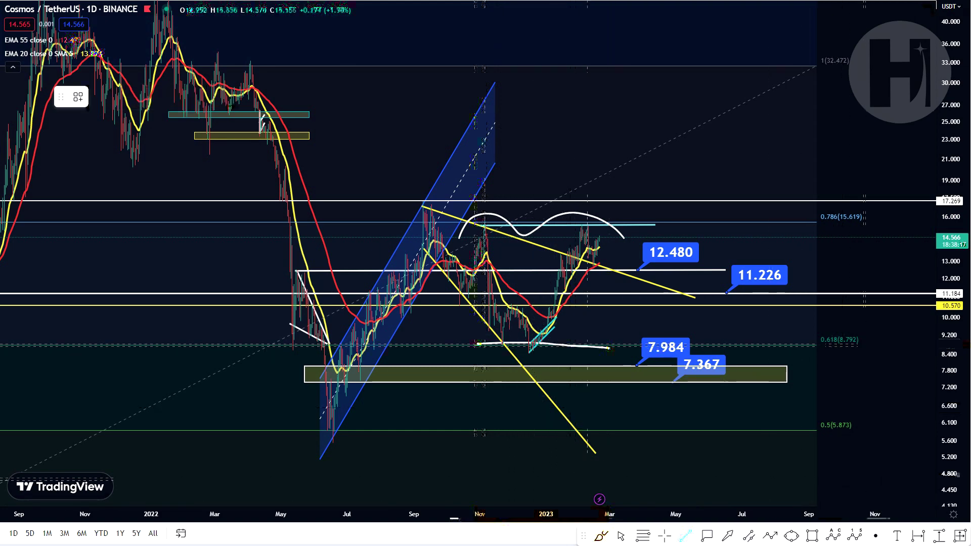
pyautogui.moveTo(528, 229)
pyautogui.mouseDown()
pyautogui.moveTo(523, 345)
pyautogui.moveTo(557, 404)
pyautogui.moveTo(574, 468)
pyautogui.moveTo(579, 450)
pyautogui.mouseUp()
pyautogui.click(624, 412)
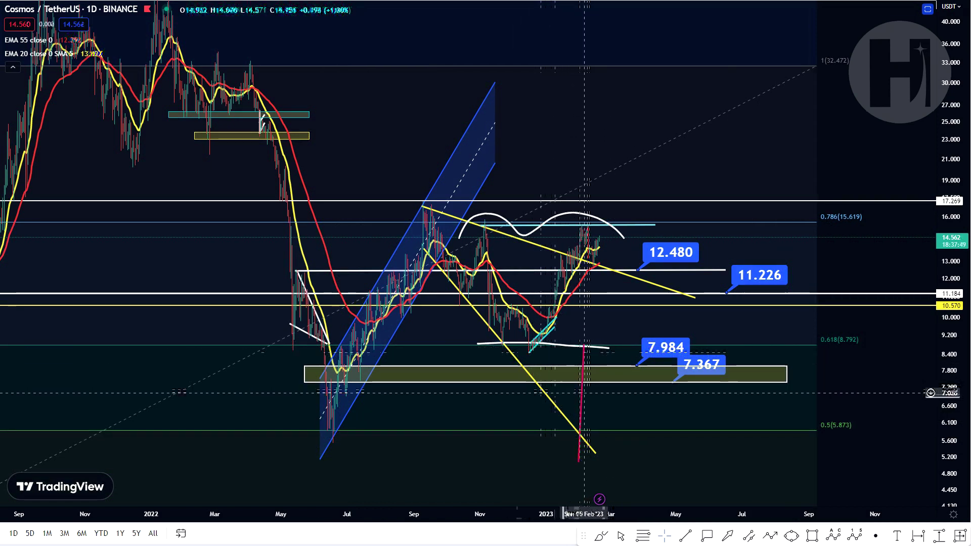
# Undo the double-top sketch and its projection line, and delete the restored yellow arrow marker.
pyautogui.hotkey('ctrl', 'z')
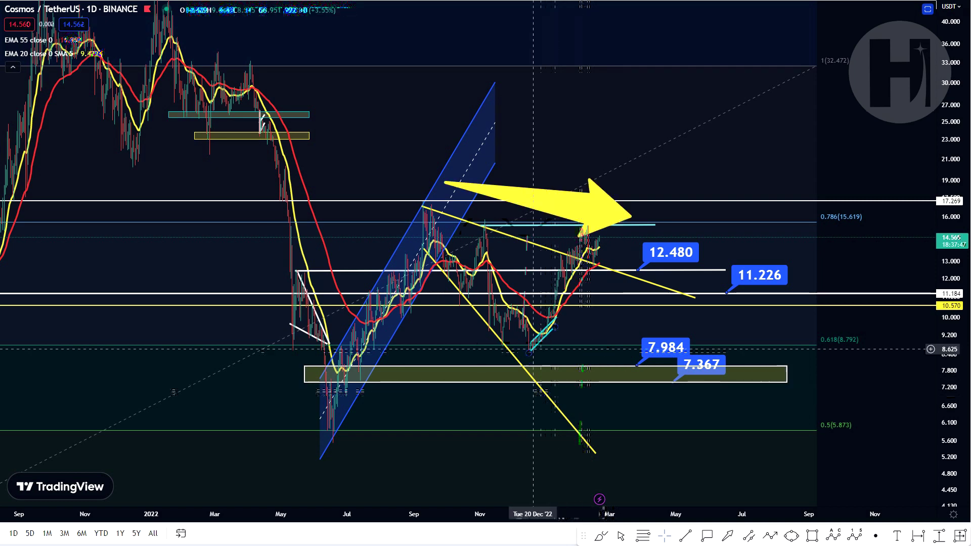
pyautogui.click(574, 218)
pyautogui.press('Delete')
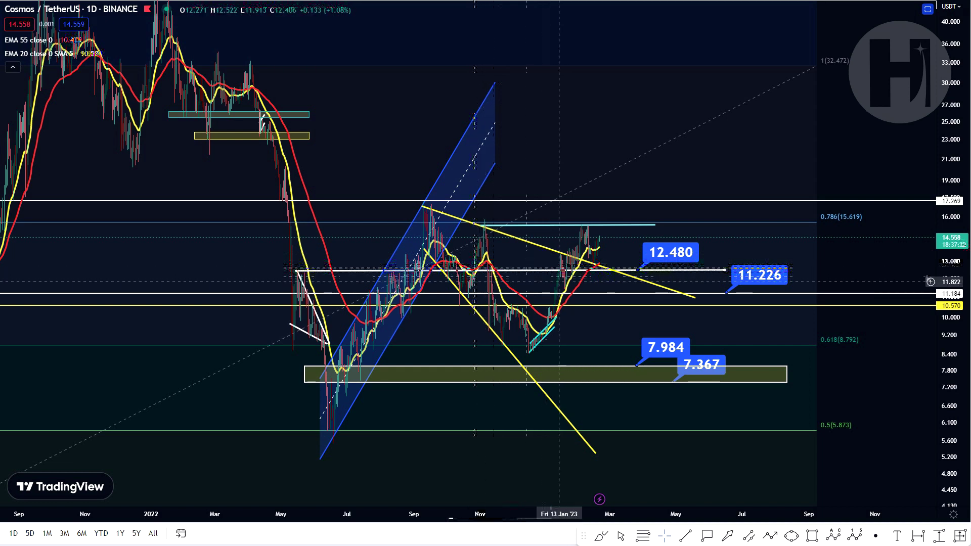
# Examine the recent price action around the EMAs, the falling yellow trend line and the 12.480 support level.
pyautogui.moveTo(705, 271); pyautogui.dragTo(752, 256)
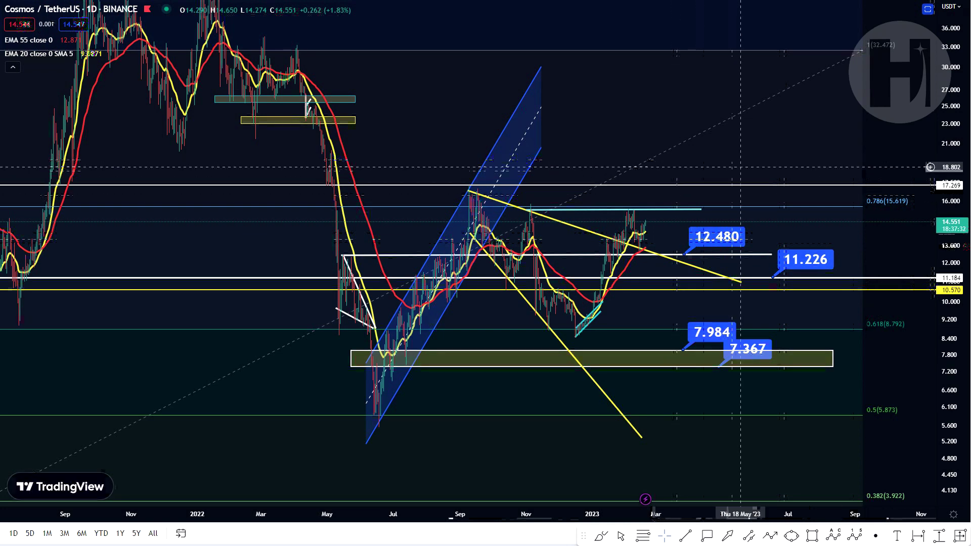
pyautogui.moveTo(778, 131); pyautogui.dragTo(730, 123)
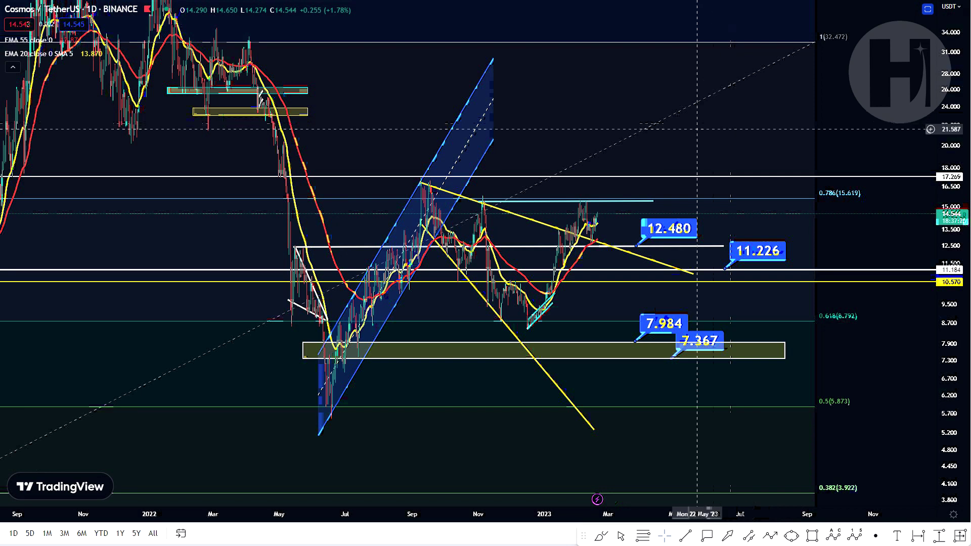
pyautogui.hscroll(-1, 735, 141)
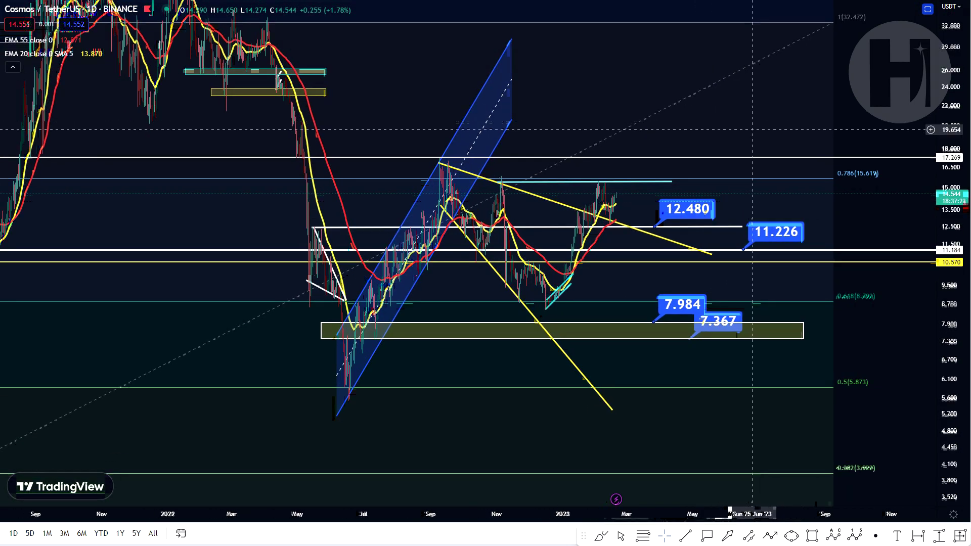
pyautogui.moveTo(633, 515); pyautogui.dragTo(680, 514)
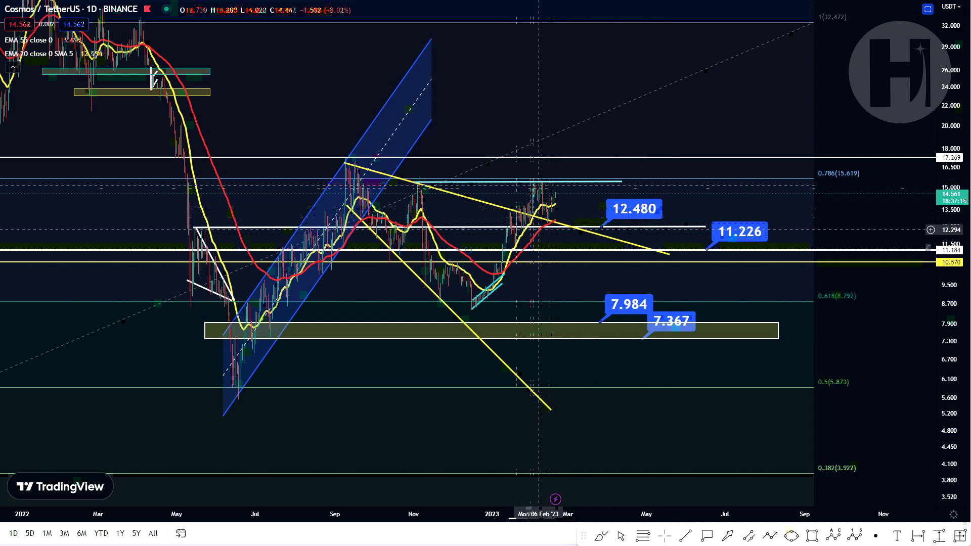
pyautogui.moveTo(588, 280); pyautogui.dragTo(600, 292)
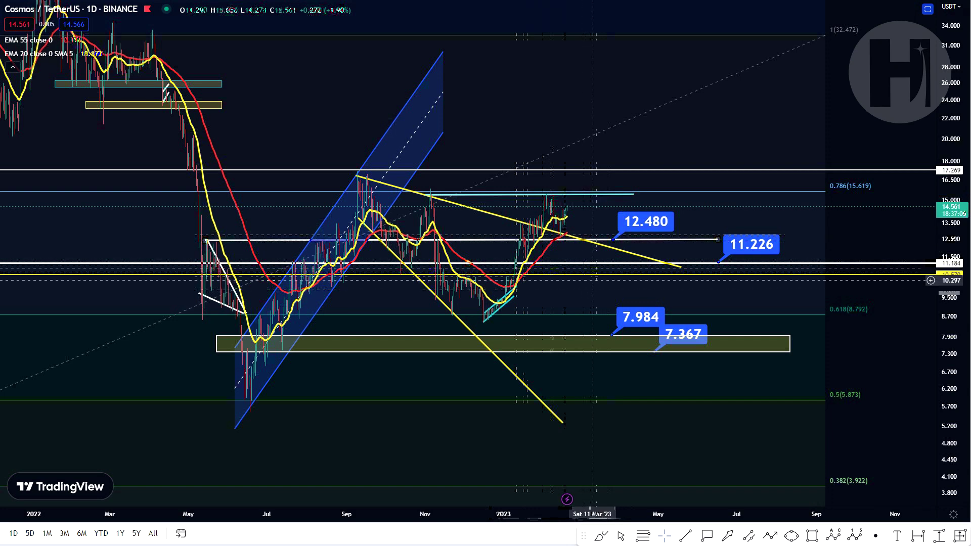
pyautogui.moveTo(567, 301); pyautogui.dragTo(558, 324)
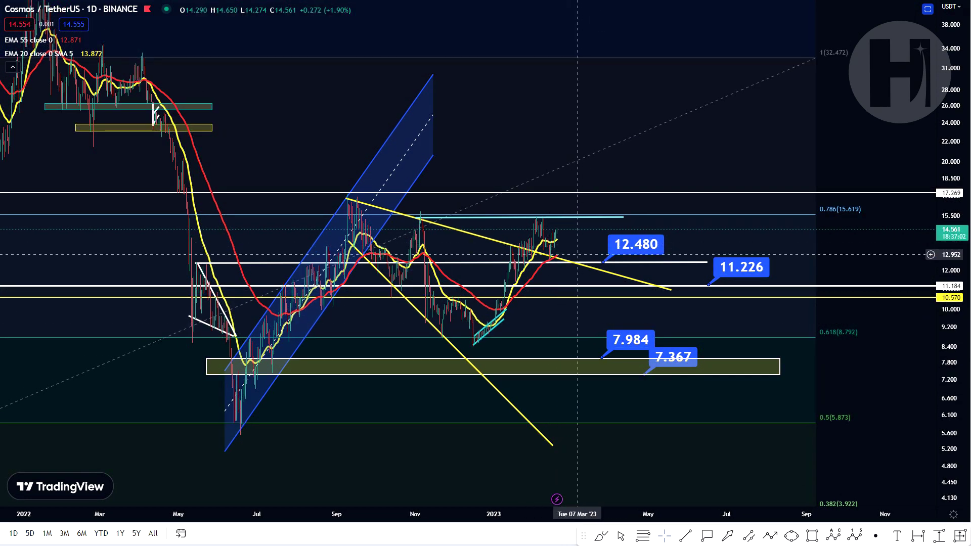
# Measure the price rise from the mid-February 2023 low at the falling yellow trend line to the current price.
pyautogui.moveTo(964, 236); pyautogui.dragTo(957, 146)
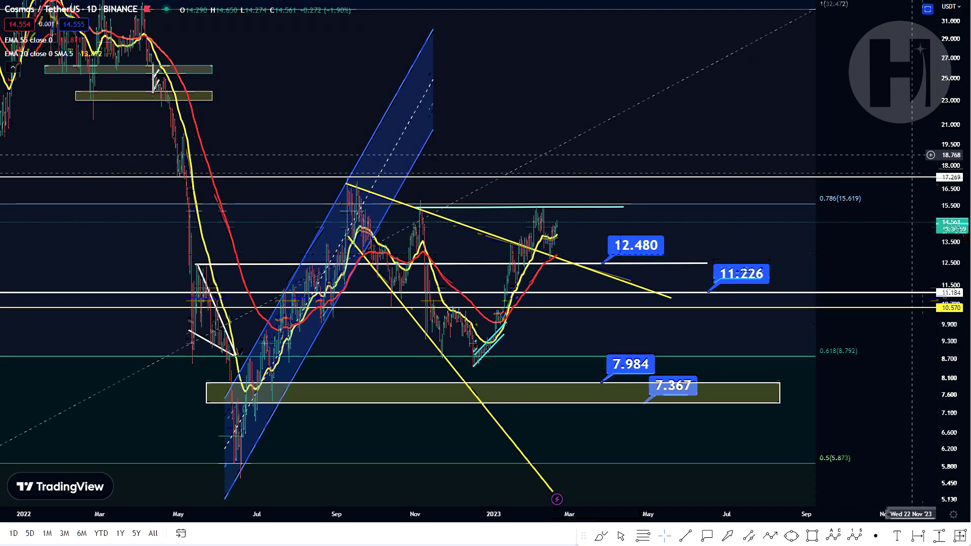
pyautogui.keyDown('shift'); pyautogui.click(550, 256); pyautogui.keyUp('shift')
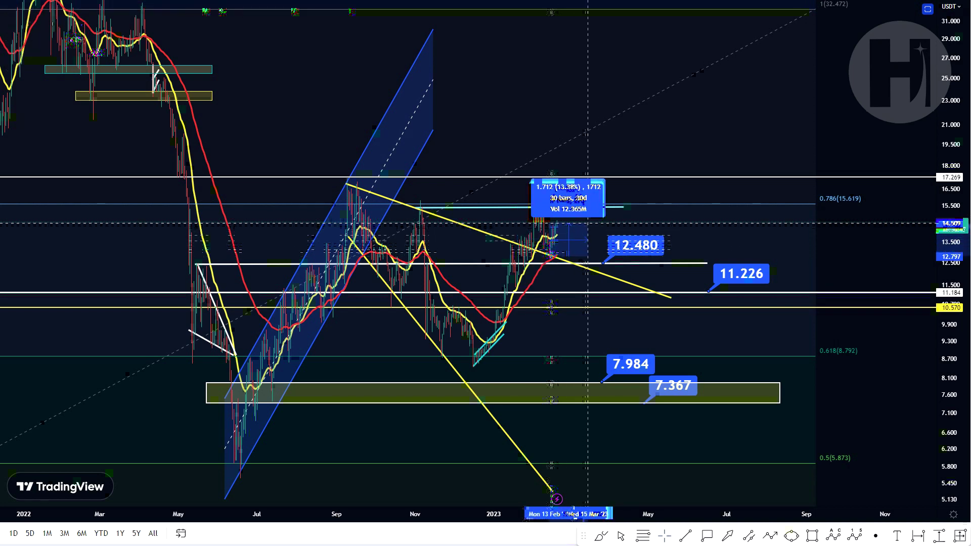
pyautogui.click(593, 223)
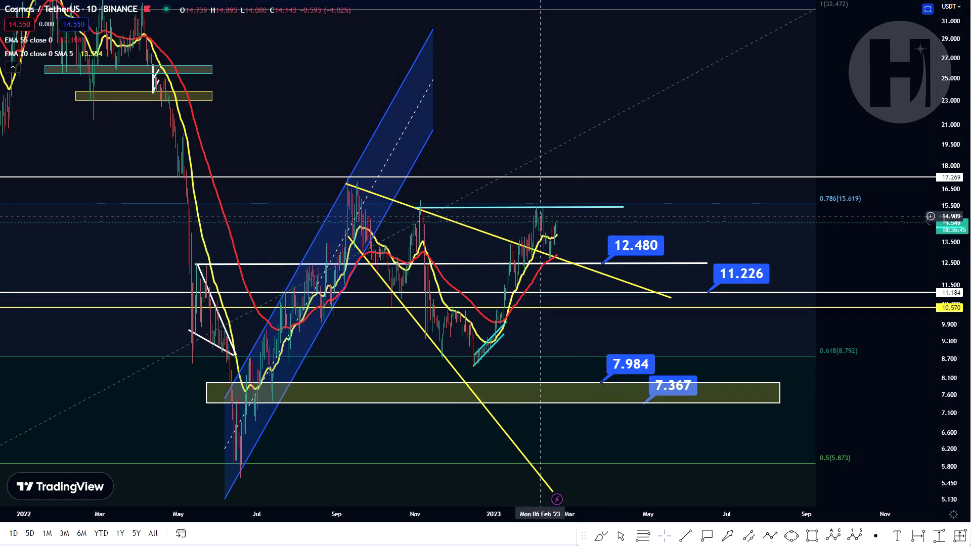
pyautogui.keyDown('shift'); pyautogui.click(550, 256); pyautogui.keyUp('shift')
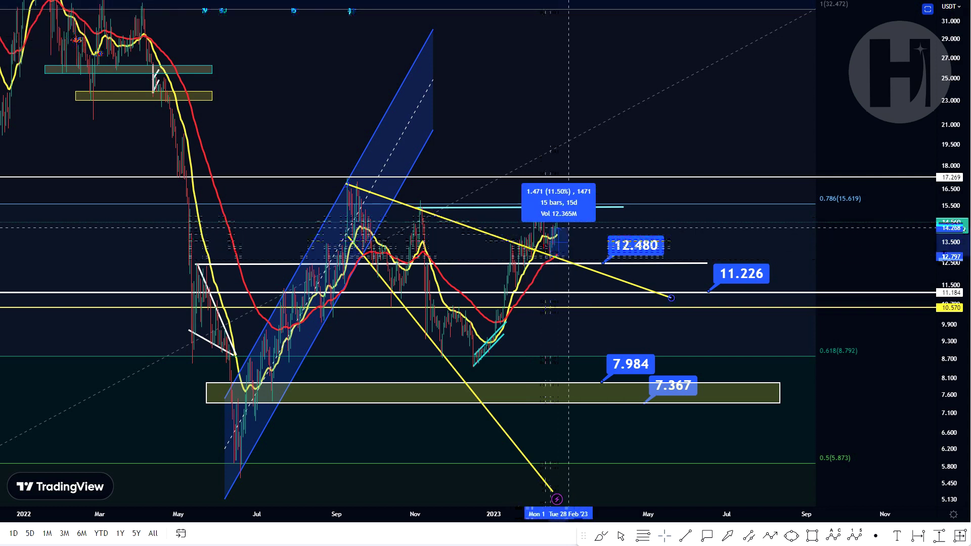
pyautogui.click(746, 251)
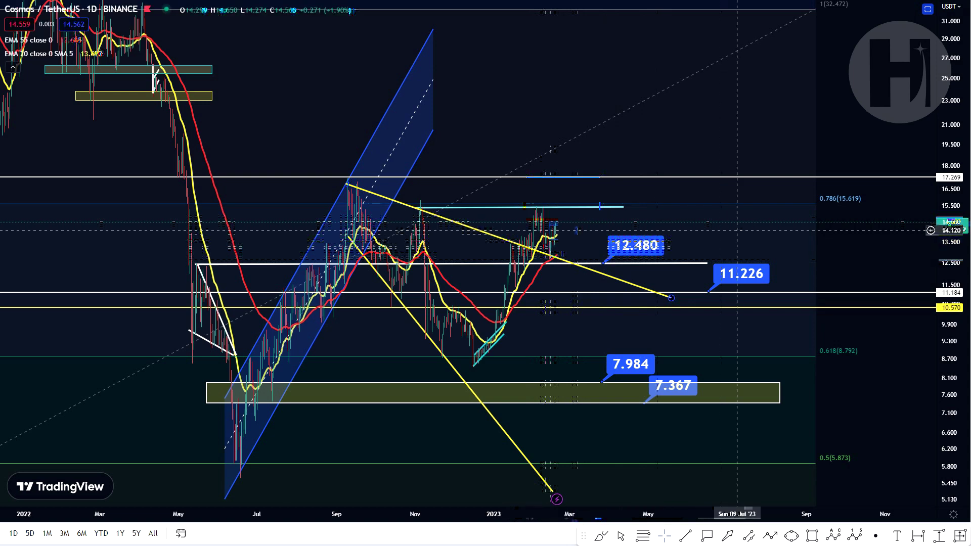
# Measure the price range from the mid-February 2023 low up to the cyan resistance line below the 0.786 level.
pyautogui.moveTo(950, 263); pyautogui.dragTo(951, 196)
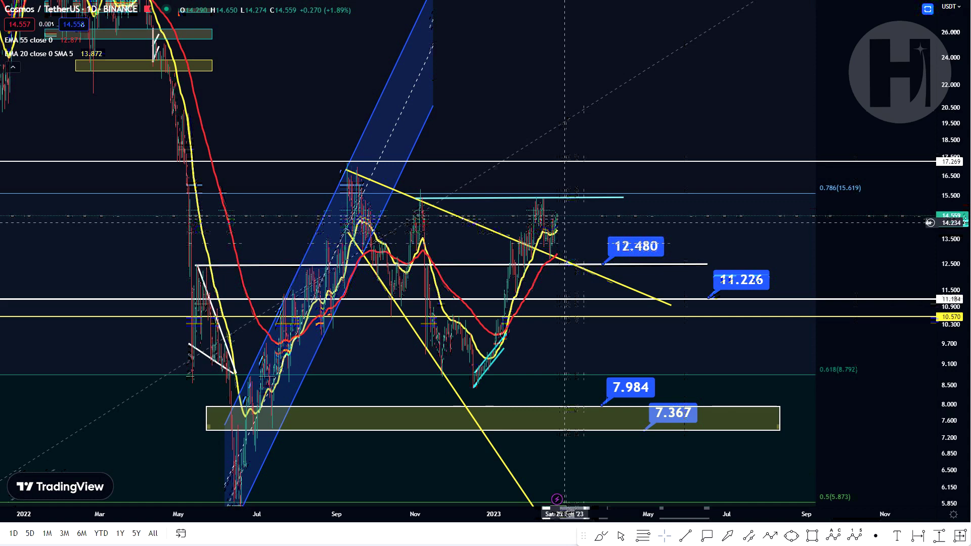
pyautogui.keyDown('shift'); pyautogui.click(550, 254); pyautogui.keyUp('shift')
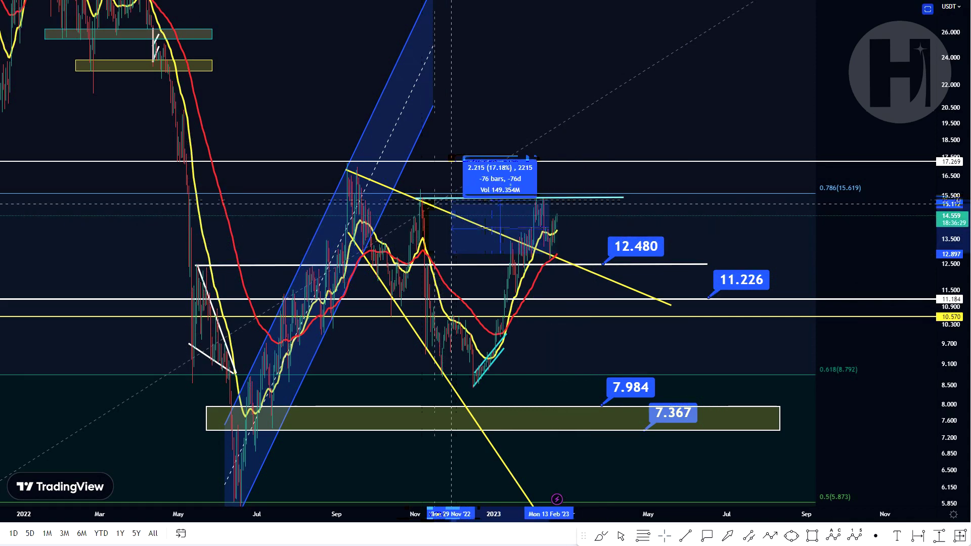
pyautogui.moveTo(951, 257); pyautogui.dragTo(951, 91)
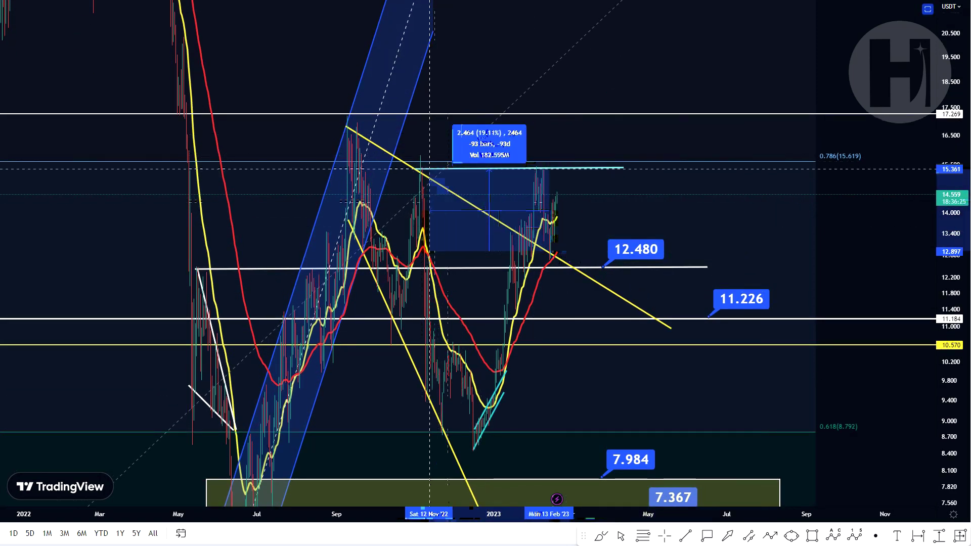
pyautogui.click(627, 168)
pyautogui.click(699, 209)
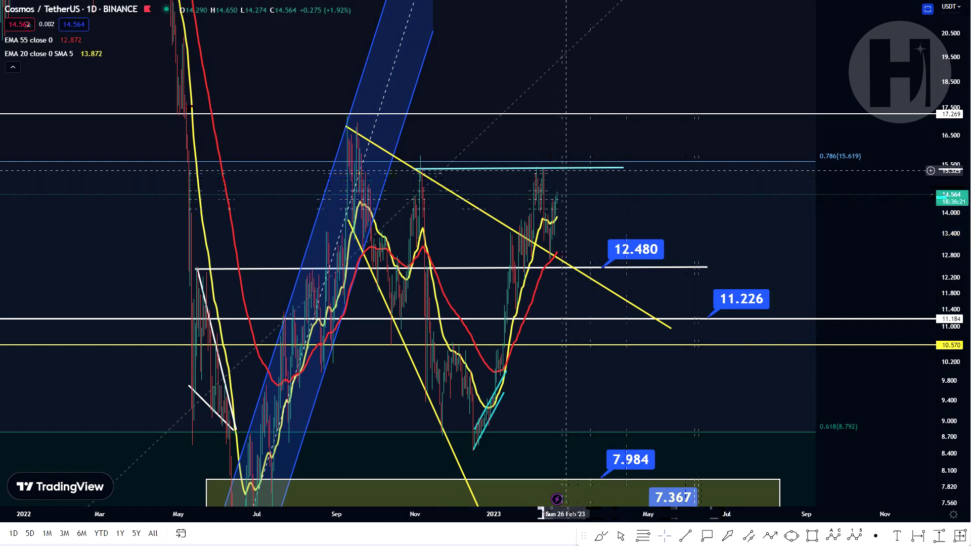
pyautogui.click(580, 168)
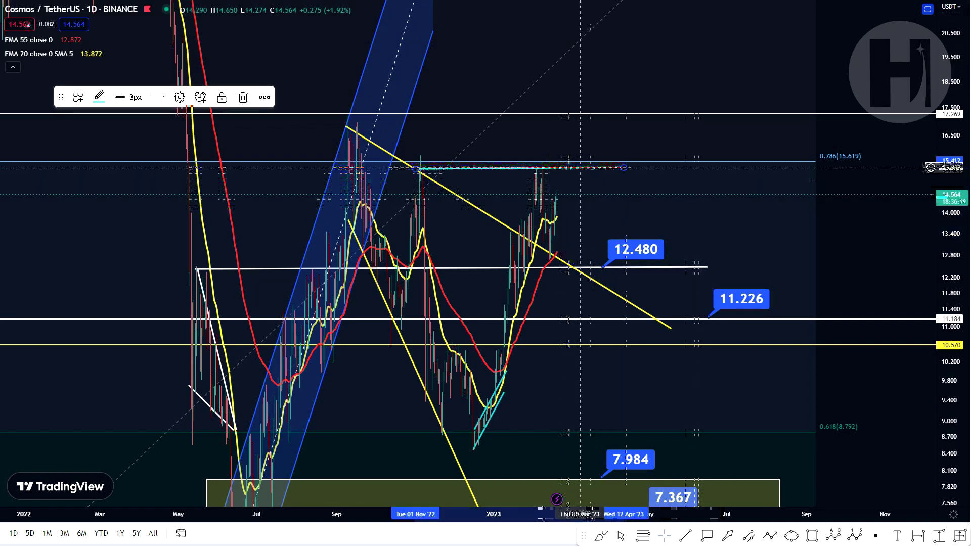
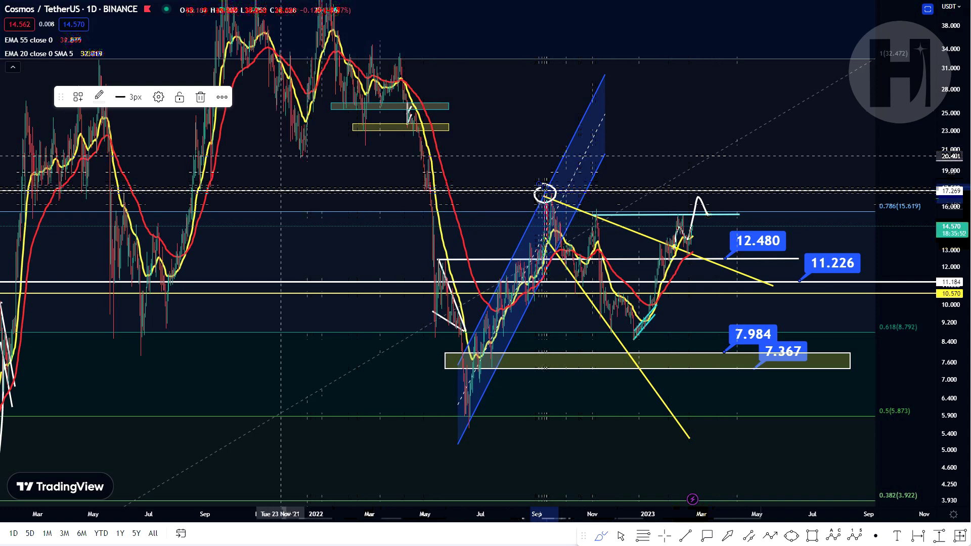
# Brush a white line from the December 2021 low toward mid-2022, and replace it with a horizontal line at 20.185.
pyautogui.moveTo(284, 158); pyautogui.dragTo(502, 162)
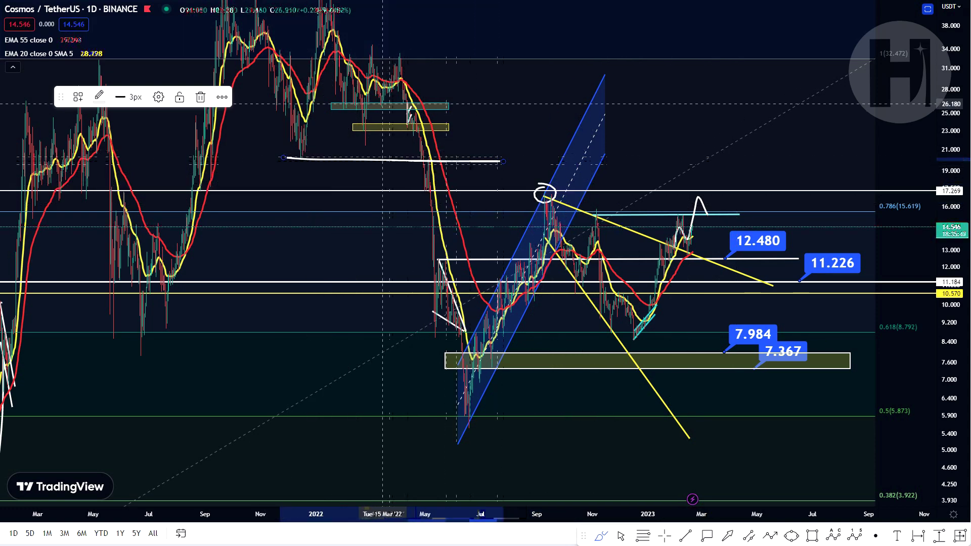
pyautogui.press('Delete')
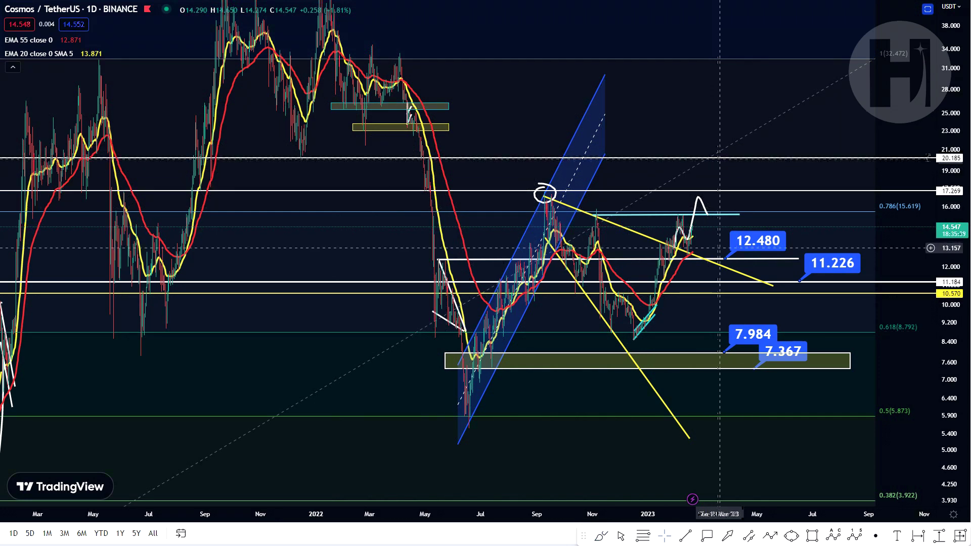
# Delete the white brushed price path above the cyan resistance line and the white circle around the September 2022 peak.
pyautogui.click(699, 199)
pyautogui.press('Delete')
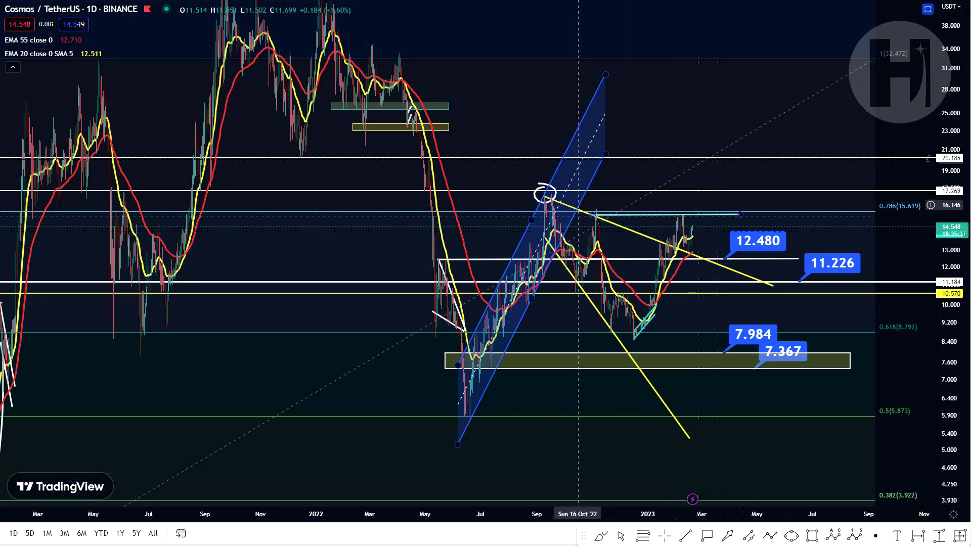
pyautogui.click(542, 186)
pyautogui.press('Delete')
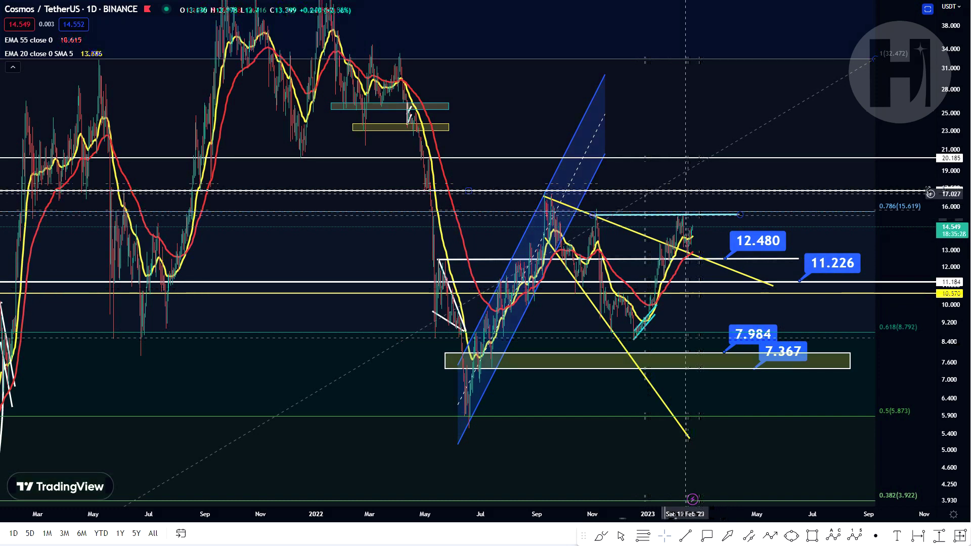
pyautogui.click(685, 191)
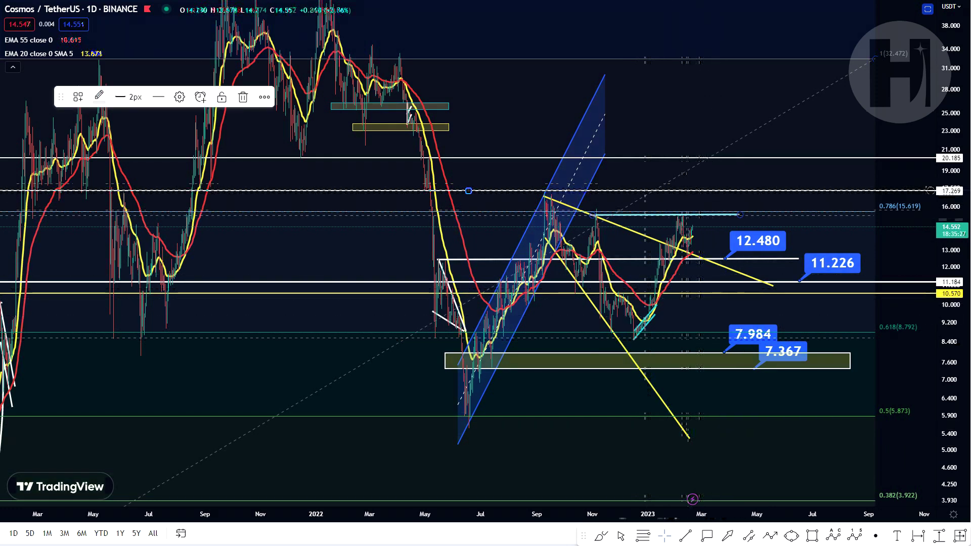
# Draw a Fibonacci retracement between the December 2022 low and the November 2022 peak with extensions above, and delete it.
pyautogui.click(643, 536)
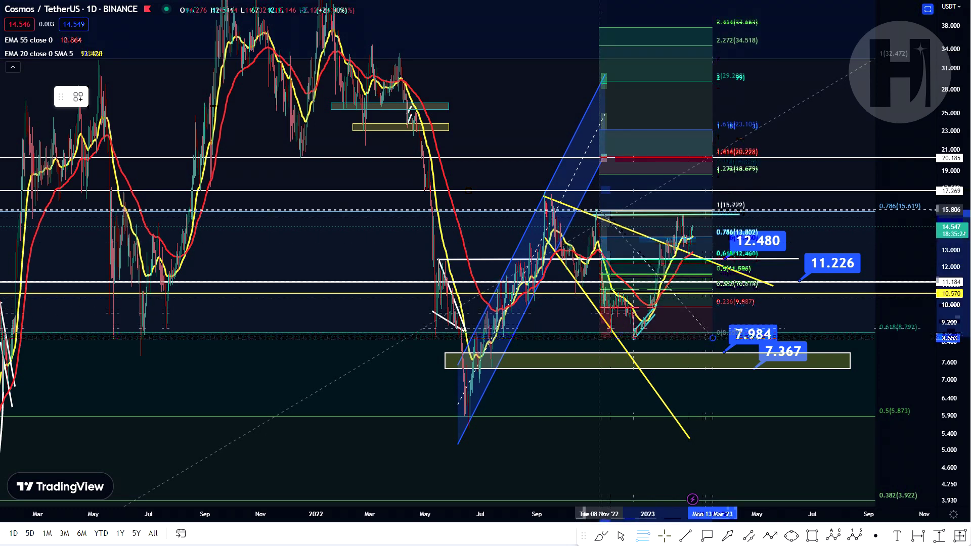
pyautogui.click(591, 212)
pyautogui.click(807, 121)
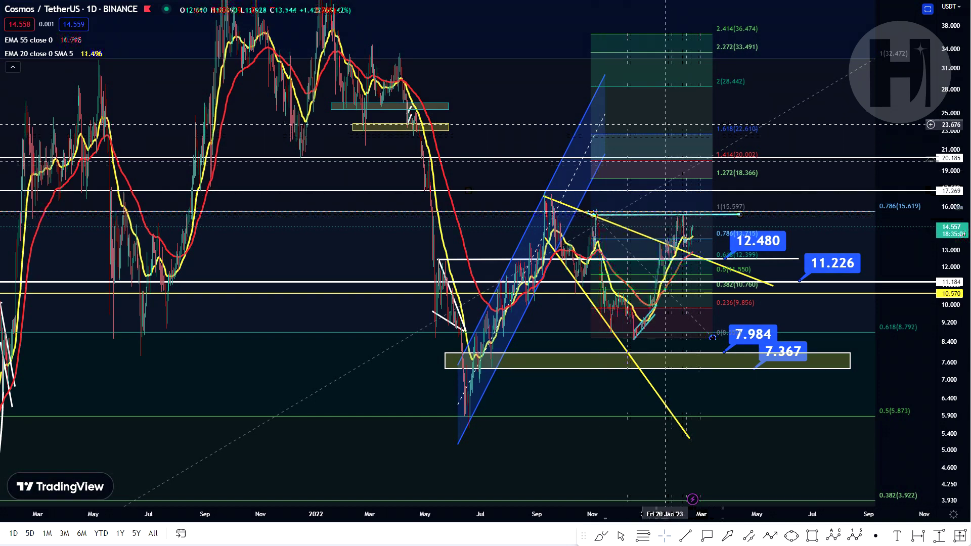
pyautogui.click(668, 134)
pyautogui.press('Delete')
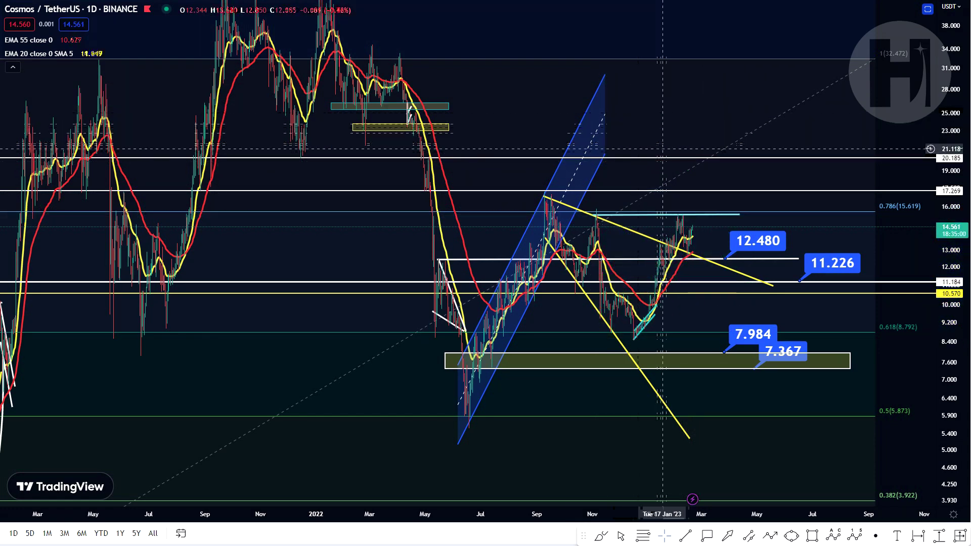
# Examine the broader price structure from 2021 to 2023 against the 44.216 and 20.185 levels and the 7.367–7.984 support zone.
pyautogui.moveTo(684, 121); pyautogui.dragTo(722, 136)
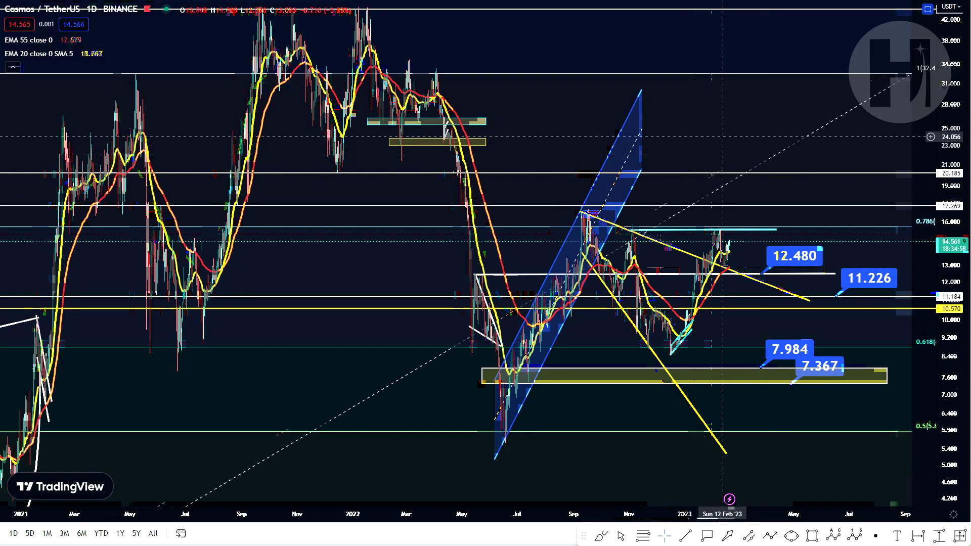
pyautogui.moveTo(654, 136); pyautogui.dragTo(645, 138)
pyautogui.moveTo(950, 101); pyautogui.dragTo(950, 268)
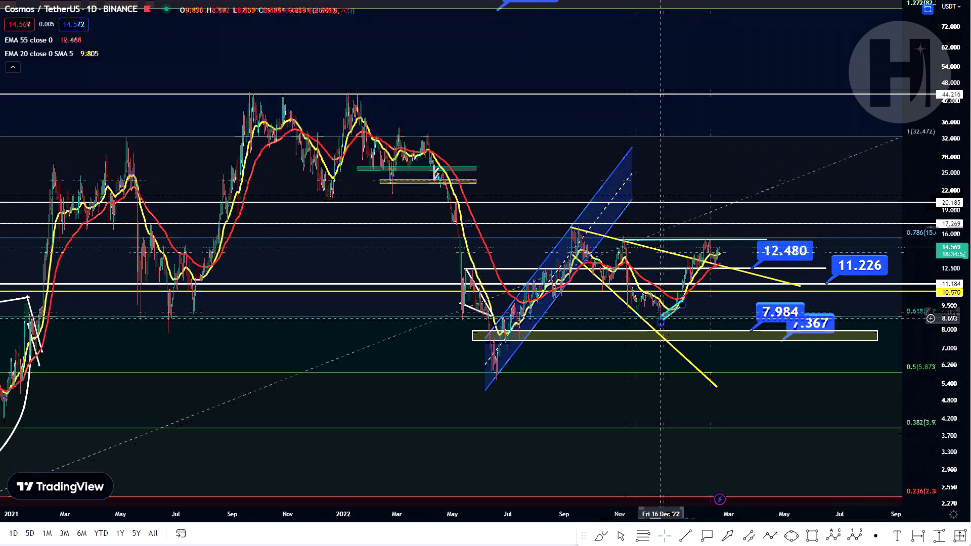
pyautogui.moveTo(689, 316); pyautogui.dragTo(650, 323)
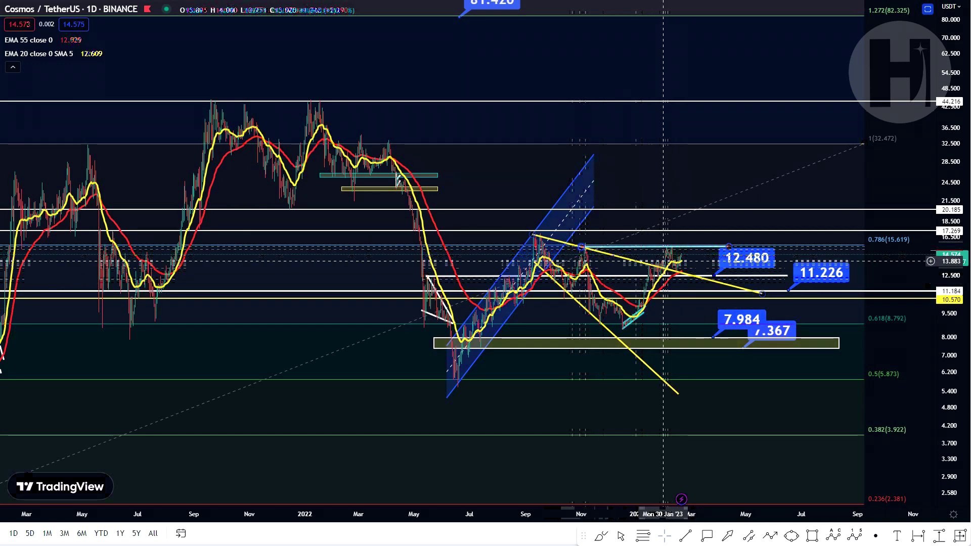
pyautogui.moveTo(673, 176); pyautogui.dragTo(629, 141)
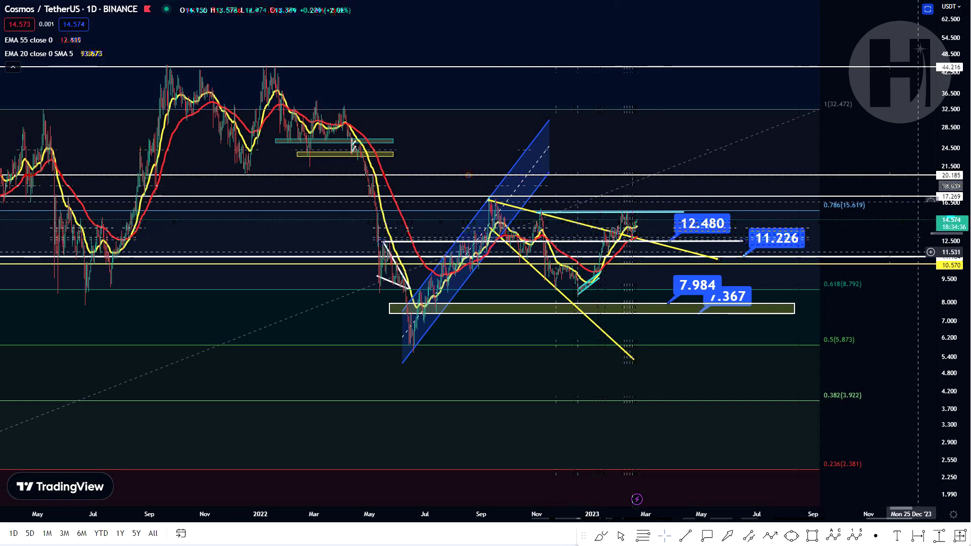
pyautogui.moveTo(951, 248); pyautogui.dragTo(949, 91)
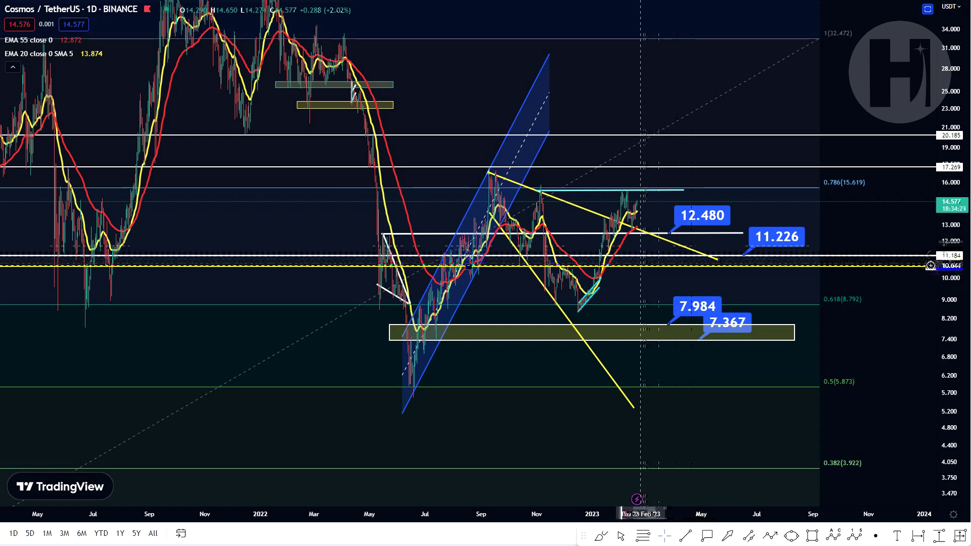
pyautogui.moveTo(630, 287); pyautogui.dragTo(592, 262)
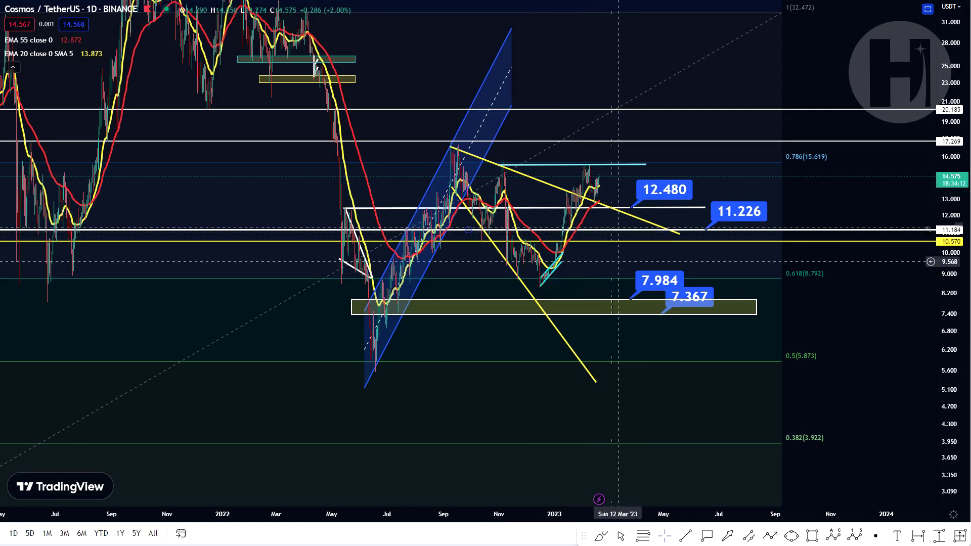
# Bring back the RSI pane, maximize it, and frame its trend lines together with the 72.54–75.48 resistance zone.
pyautogui.doubleClick(611, 262)
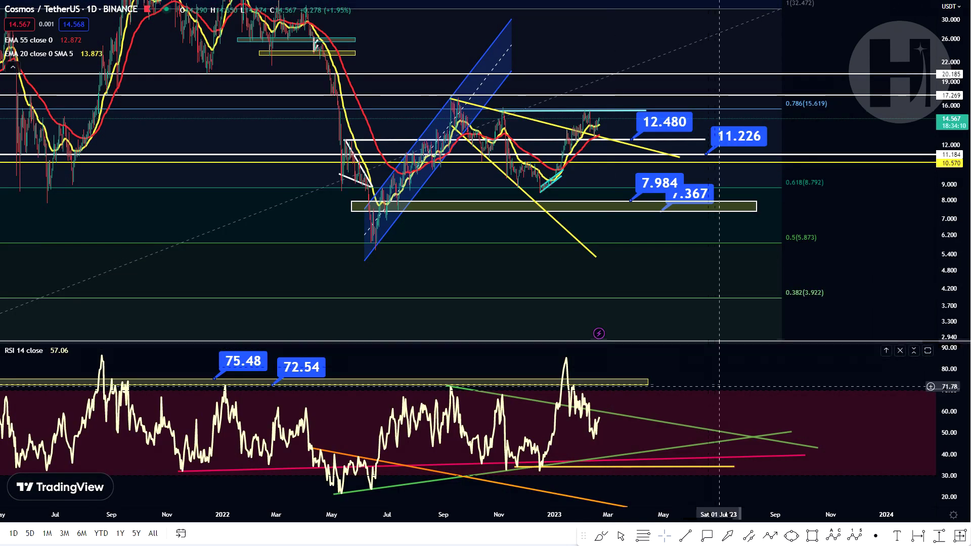
pyautogui.doubleClick(712, 400)
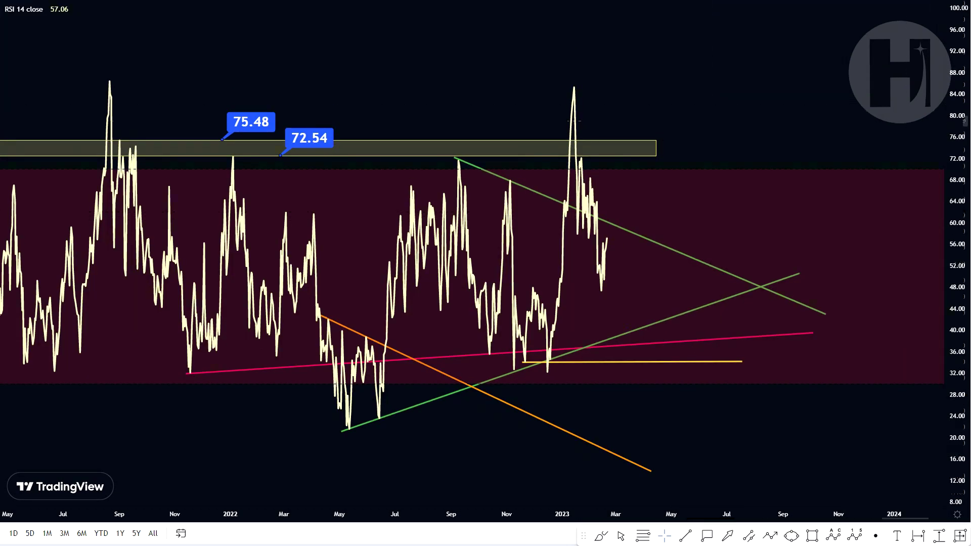
pyautogui.scroll(5, 683, 481)
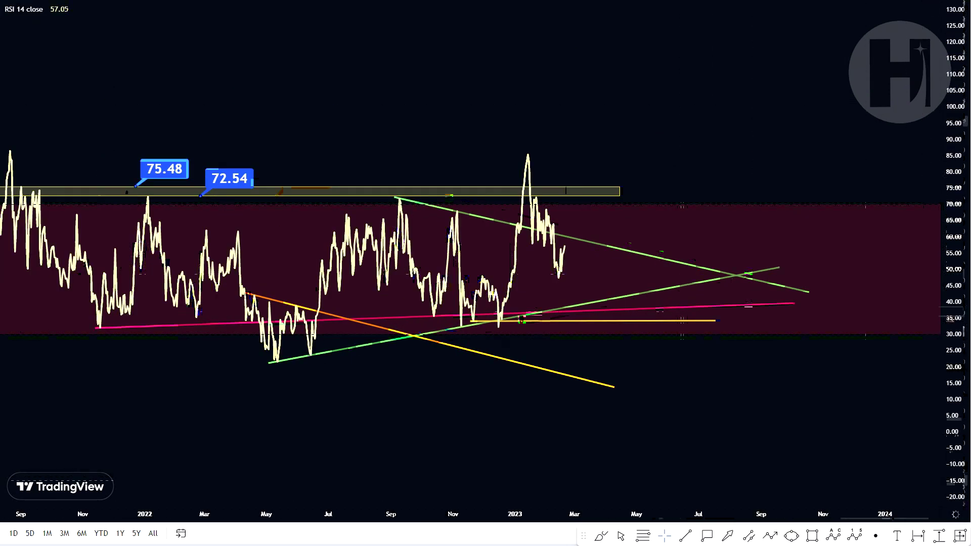
pyautogui.moveTo(456, 366); pyautogui.dragTo(665, 372)
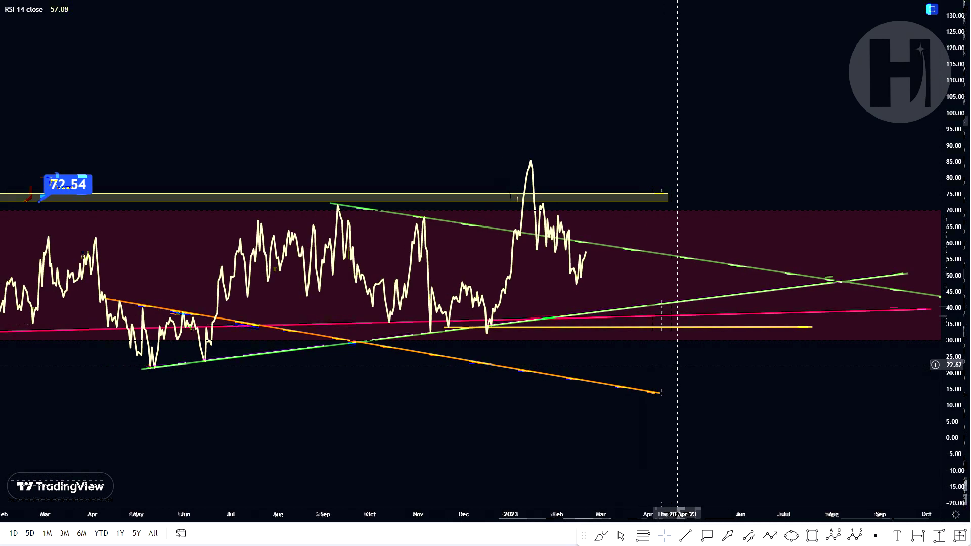
pyautogui.moveTo(953, 334); pyautogui.dragTo(954, 103)
pyautogui.moveTo(680, 291); pyautogui.dragTo(621, 247)
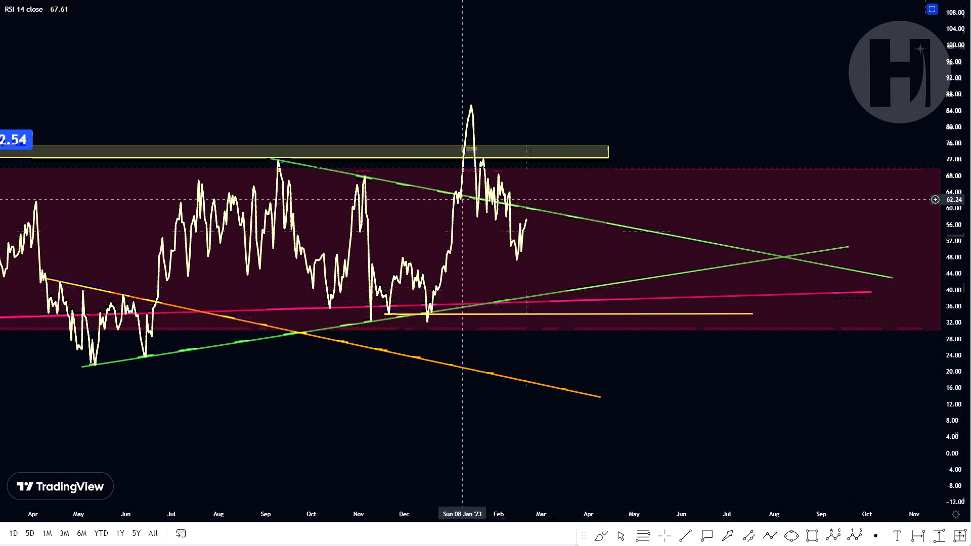
pyautogui.moveTo(405, 514); pyautogui.dragTo(509, 514)
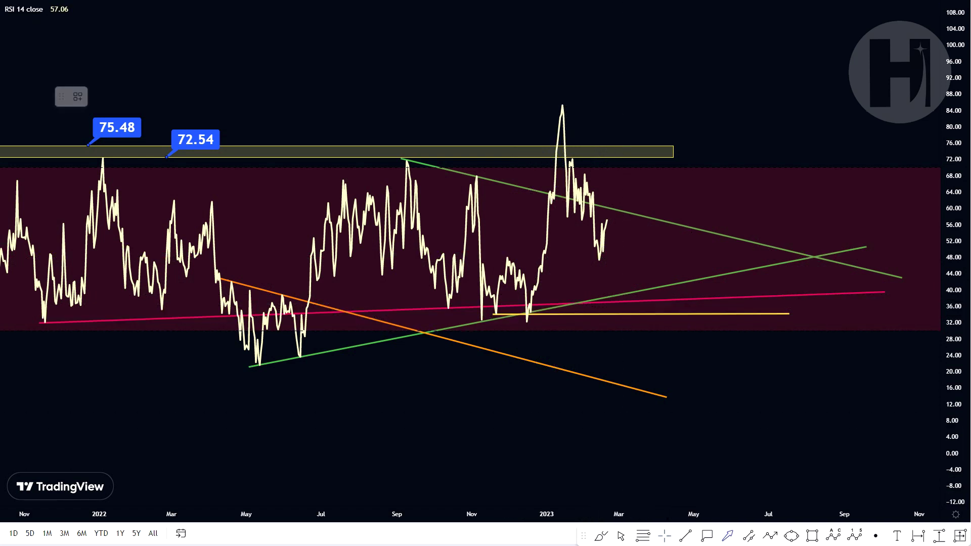
# Place a yellow arrow marker pointing at the falling orange RSI trend line, and delete both the arrow and the orange line.
pyautogui.moveTo(596, 431)
pyautogui.mouseDown()
pyautogui.moveTo(605, 303)
pyautogui.moveTo(627, 311)
pyautogui.moveTo(56, 310)
pyautogui.moveTo(49, 324)
pyautogui.moveTo(26, 326)
pyautogui.moveTo(43, 321)
pyautogui.moveTo(185, 354)
pyautogui.moveTo(308, 336)
pyautogui.moveTo(271, 320)
pyautogui.moveTo(303, 332)
pyautogui.moveTo(273, 321)
pyautogui.moveTo(259, 331)
pyautogui.moveTo(258, 356)
pyautogui.moveTo(296, 324)
pyautogui.moveTo(312, 325)
pyautogui.moveTo(319, 352)
pyautogui.moveTo(458, 329)
pyautogui.moveTo(507, 408)
pyautogui.moveTo(636, 394)
pyautogui.moveTo(390, 335)
pyautogui.moveTo(640, 387)
pyautogui.moveTo(625, 396)
pyautogui.moveTo(718, 397)
pyautogui.moveTo(232, 282)
pyautogui.moveTo(444, 341)
pyautogui.moveTo(513, 372)
pyautogui.moveTo(310, 282)
pyautogui.moveTo(626, 396)
pyautogui.moveTo(558, 379)
pyautogui.mouseUp()
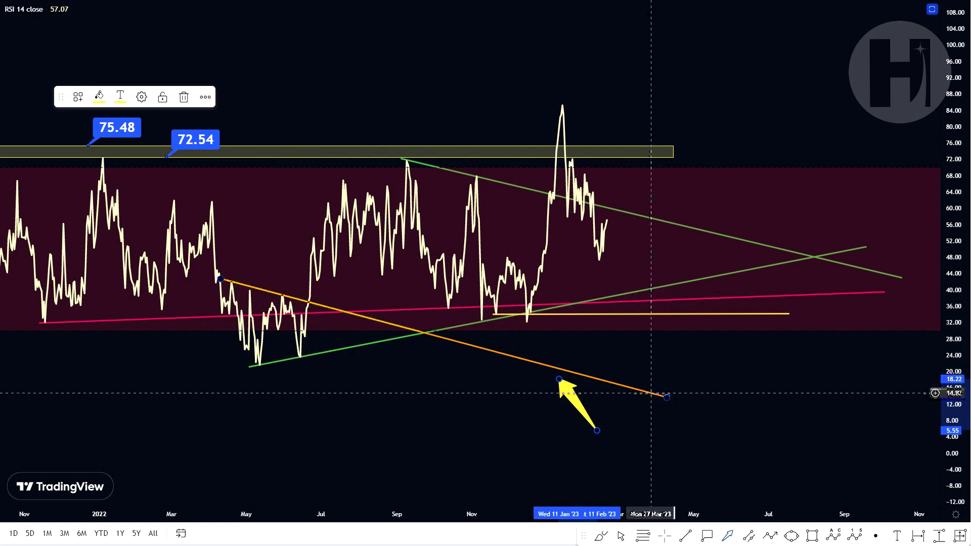
pyautogui.press('Delete')
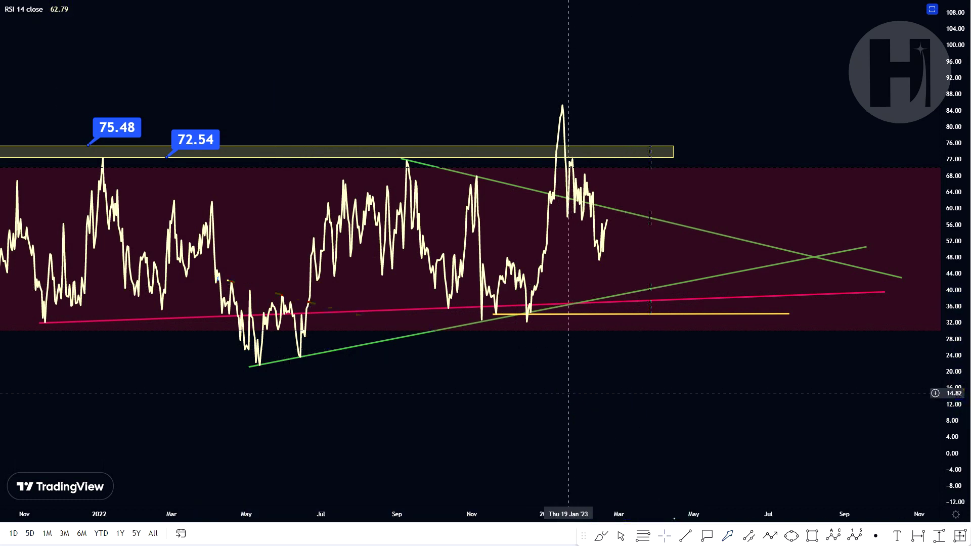
pyautogui.moveTo(579, 378); pyautogui.dragTo(499, 407)
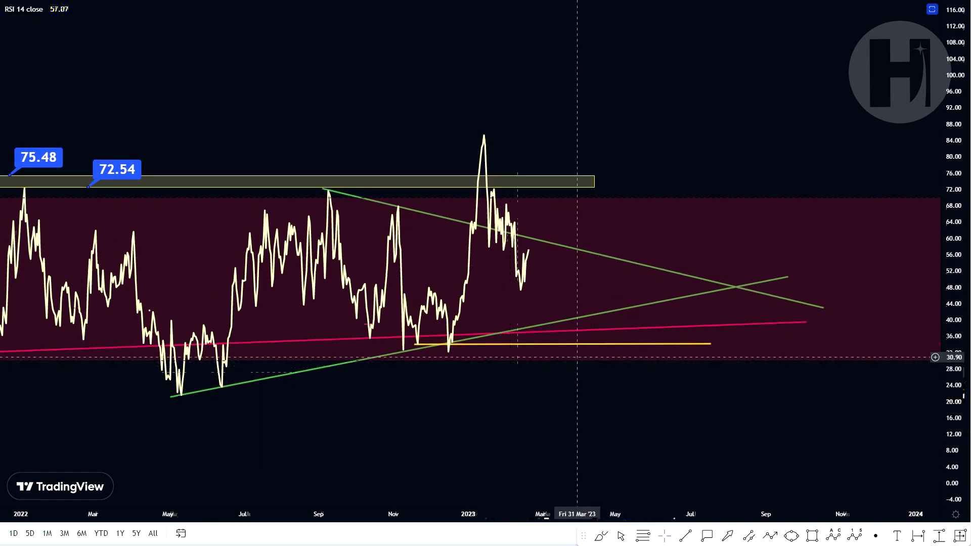
pyautogui.moveTo(954, 356); pyautogui.dragTo(954, 217)
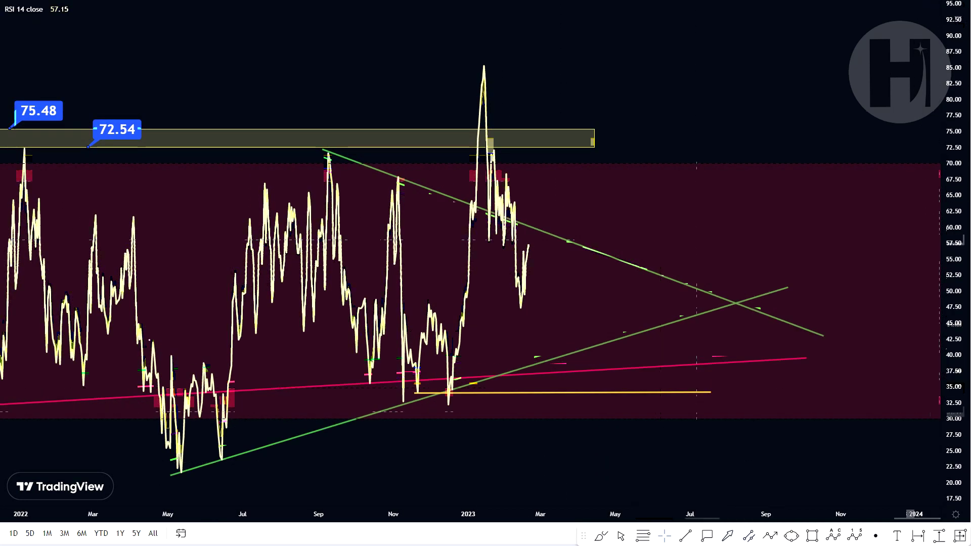
# Label the yellow horizontal RSI support line with a price note at 34.16.
pyautogui.click(627, 393)
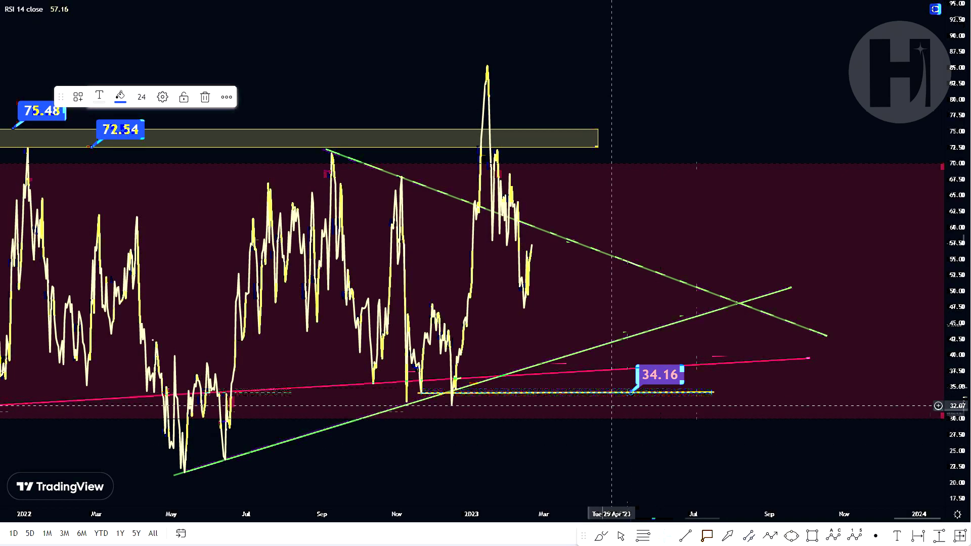
pyautogui.click(602, 415)
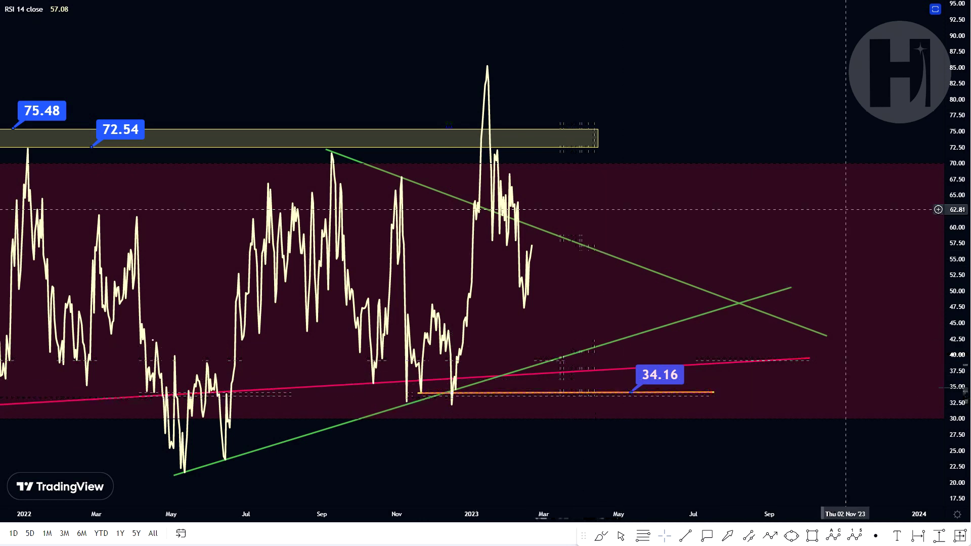
# Return from the maximized RSI pane to the price chart and frame its history since 2019 with the Fibonacci levels from 0 to 1.272.
pyautogui.doubleClick(846, 209)
pyautogui.doubleClick(845, 209)
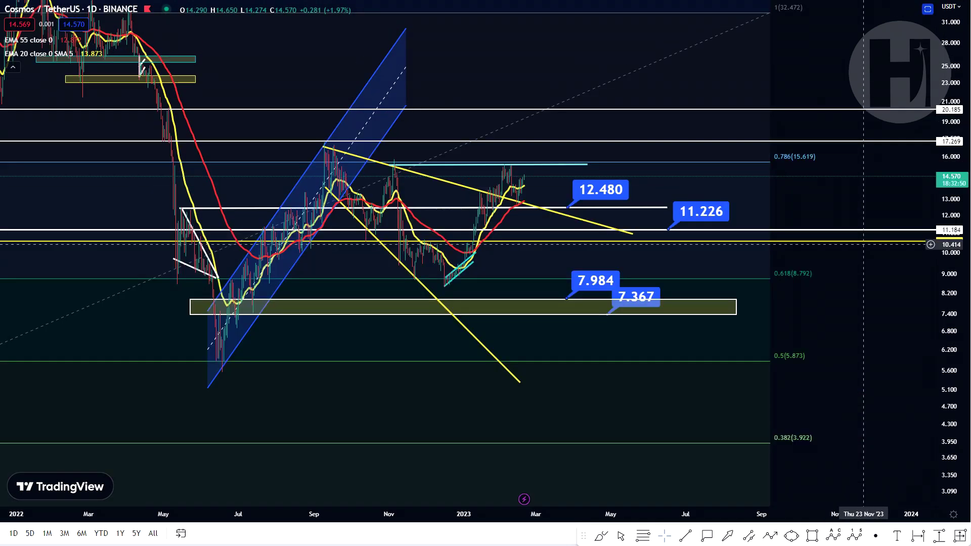
pyautogui.moveTo(951, 66); pyautogui.dragTo(951, 338)
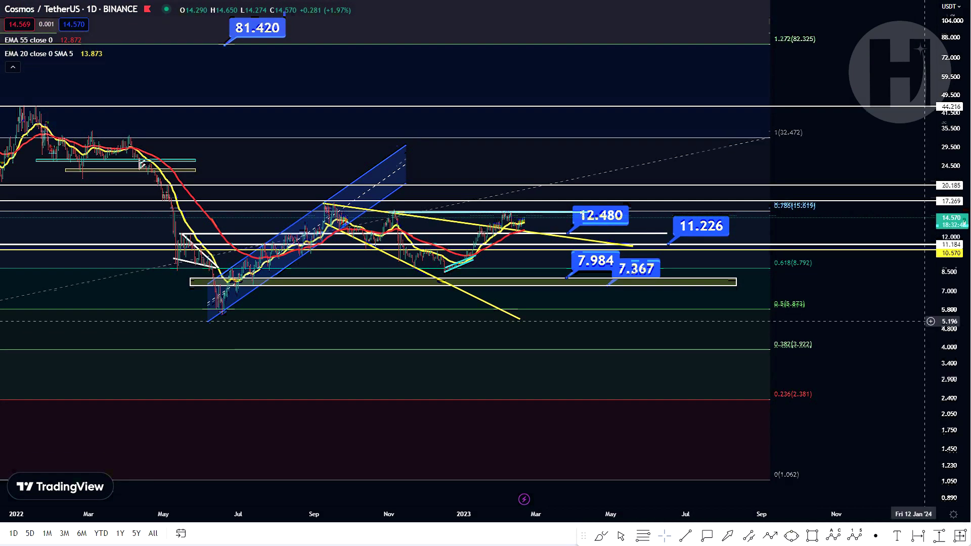
pyautogui.moveTo(414, 514); pyautogui.dragTo(714, 514)
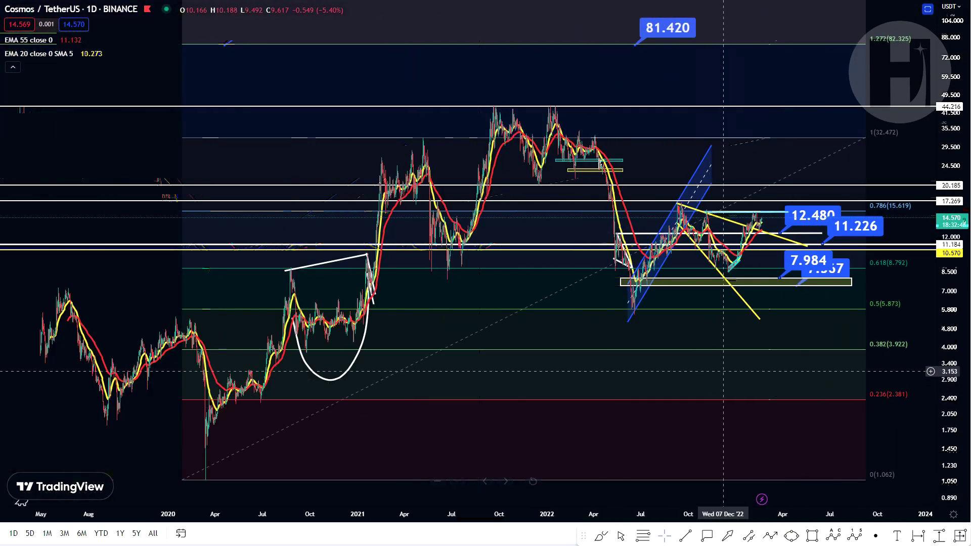
pyautogui.moveTo(673, 376); pyautogui.dragTo(623, 378)
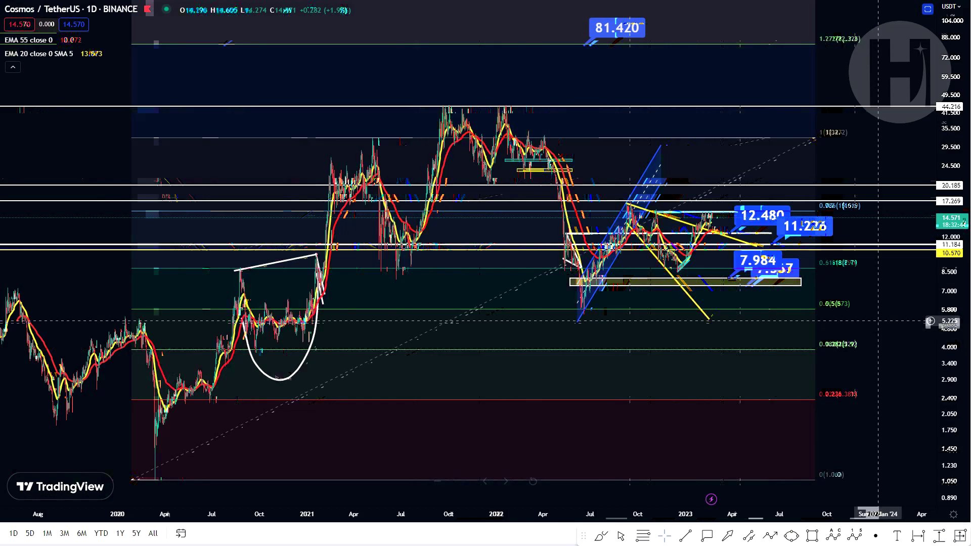
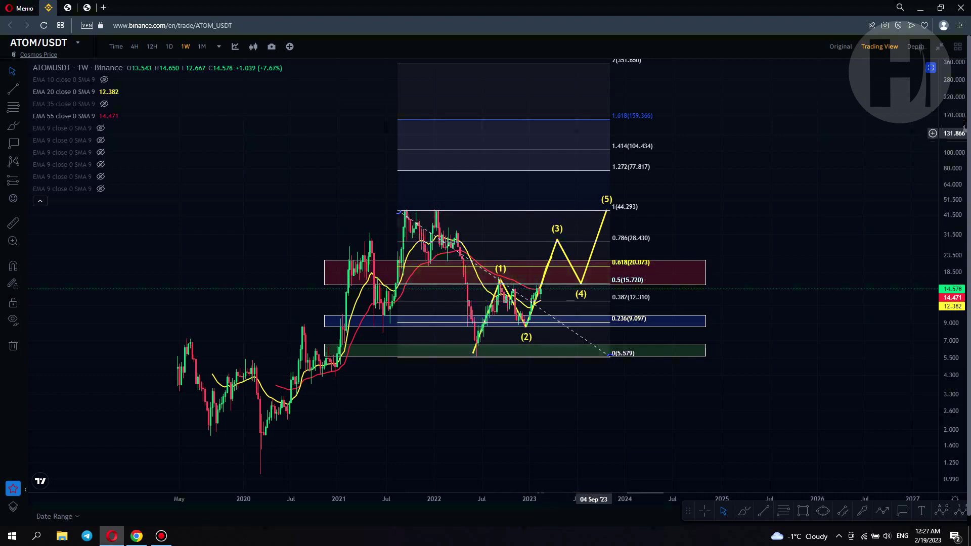
# On Binance's weekly ATOM/USDT chart, examine the five-wave projection against the Fibonacci levels up to the 1.618 extension.
pyautogui.moveTo(953, 161); pyautogui.dragTo(952, 218)
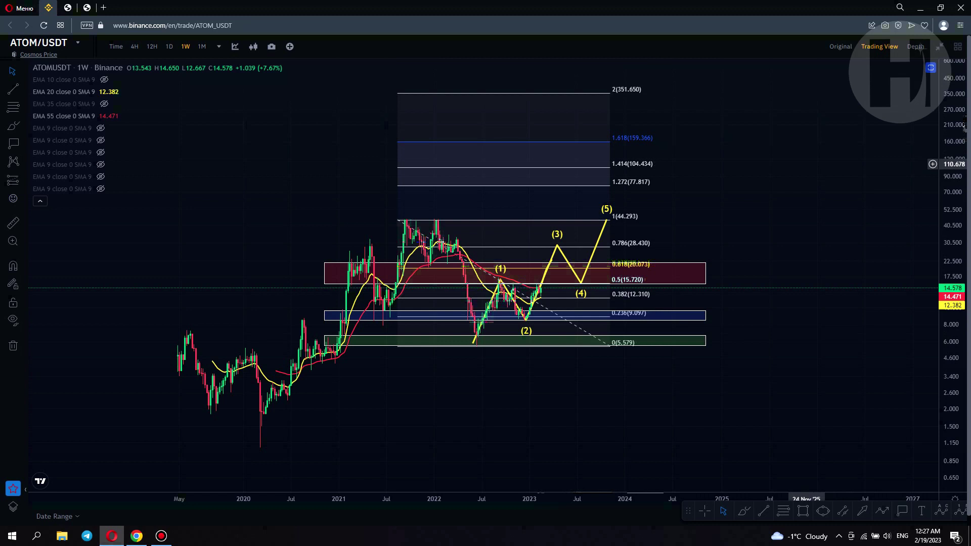
pyautogui.moveTo(724, 172); pyautogui.dragTo(772, 151)
pyautogui.moveTo(953, 194); pyautogui.dragTo(953, 122)
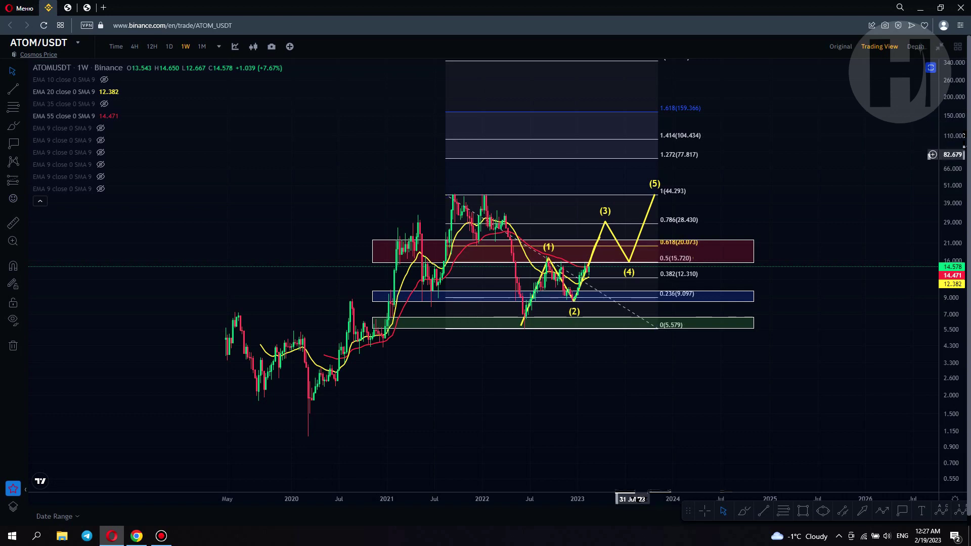
pyautogui.moveTo(751, 154); pyautogui.dragTo(758, 129)
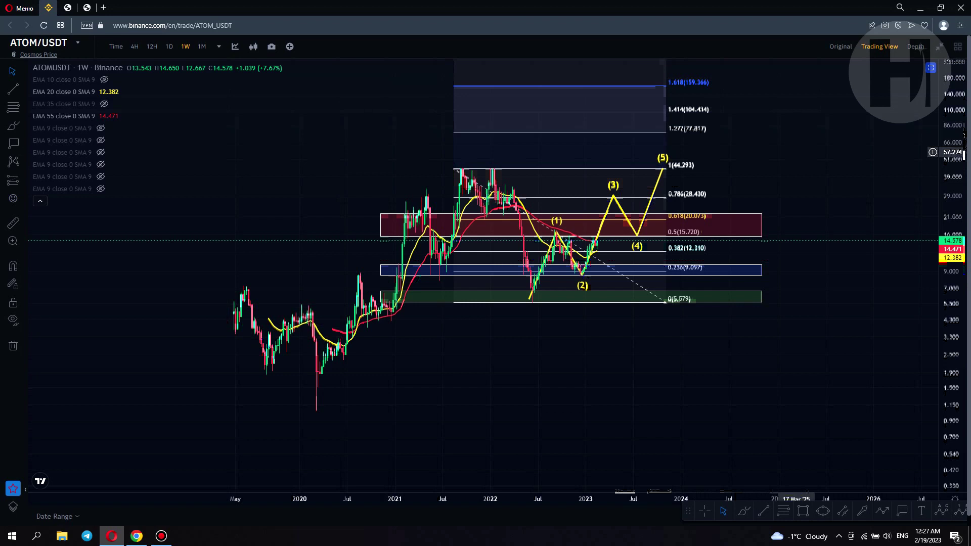
pyautogui.moveTo(761, 171); pyautogui.dragTo(801, 169)
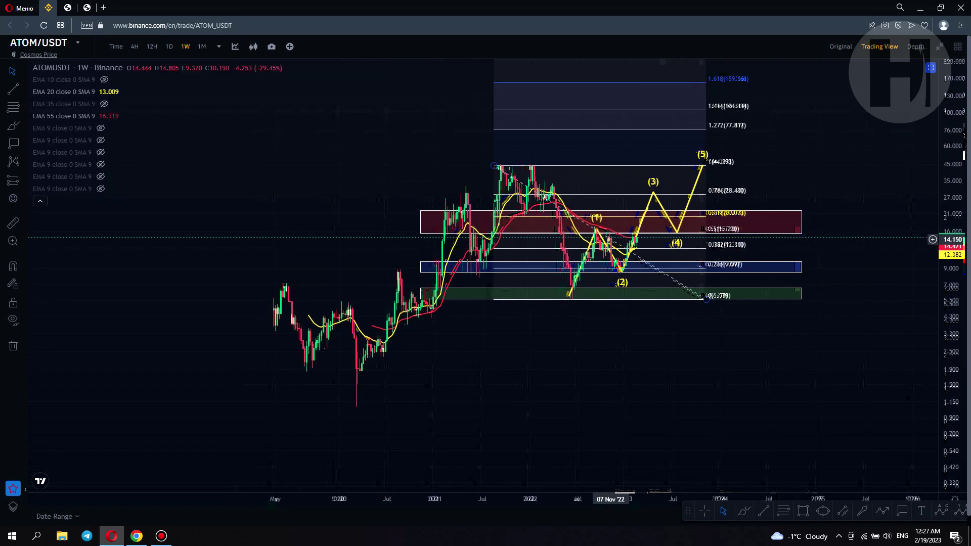
# Examine the red resistance zone around the 0.5 and 0.618 Fibonacci levels together with waves (1) to (5).
pyautogui.click(675, 232)
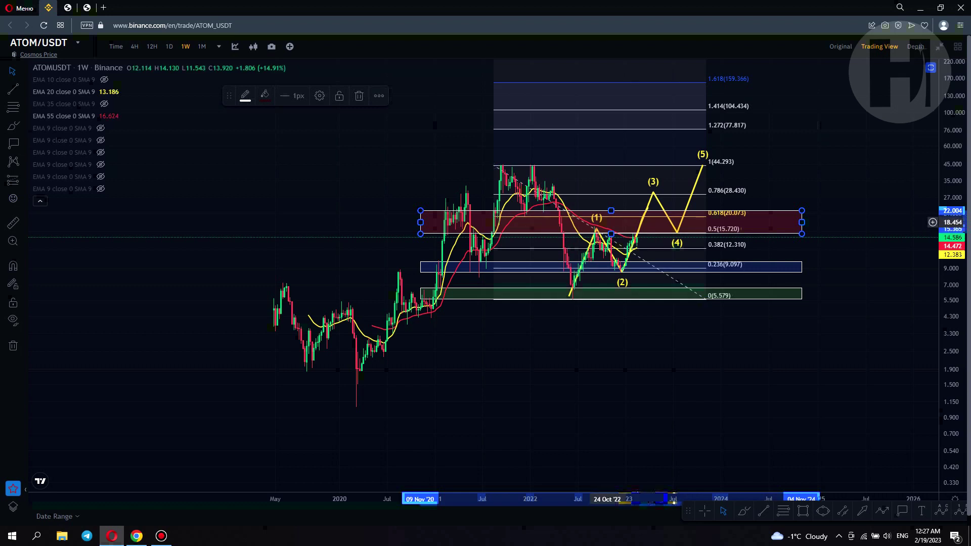
pyautogui.moveTo(952, 313); pyautogui.dragTo(951, 141)
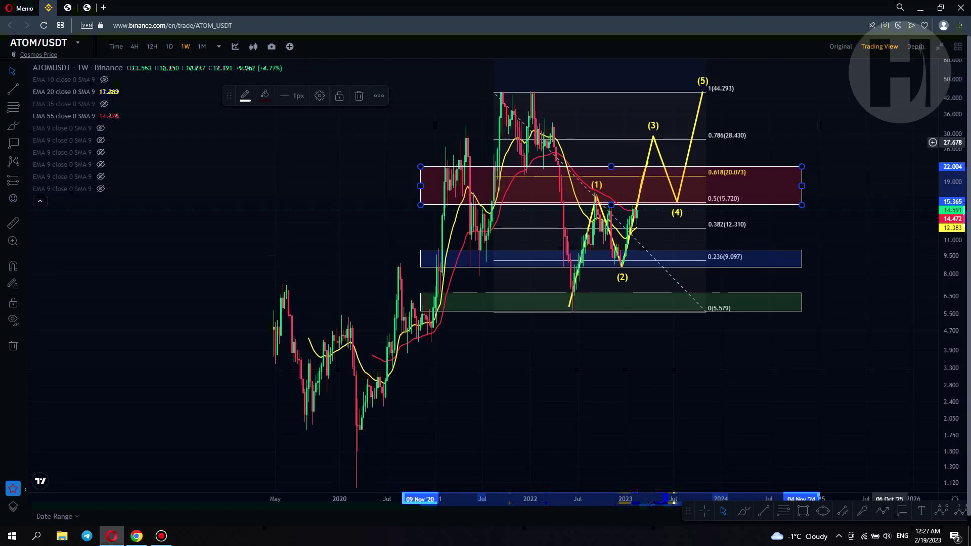
pyautogui.moveTo(847, 142); pyautogui.dragTo(866, 169)
pyautogui.scroll(2, 469, 208)
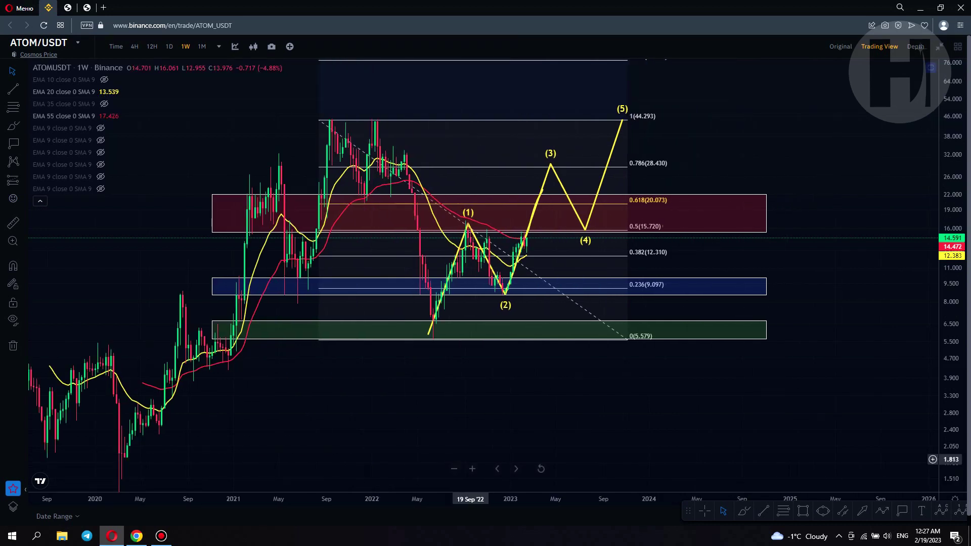
pyautogui.scroll(2, 501, 208)
pyautogui.click(409, 195)
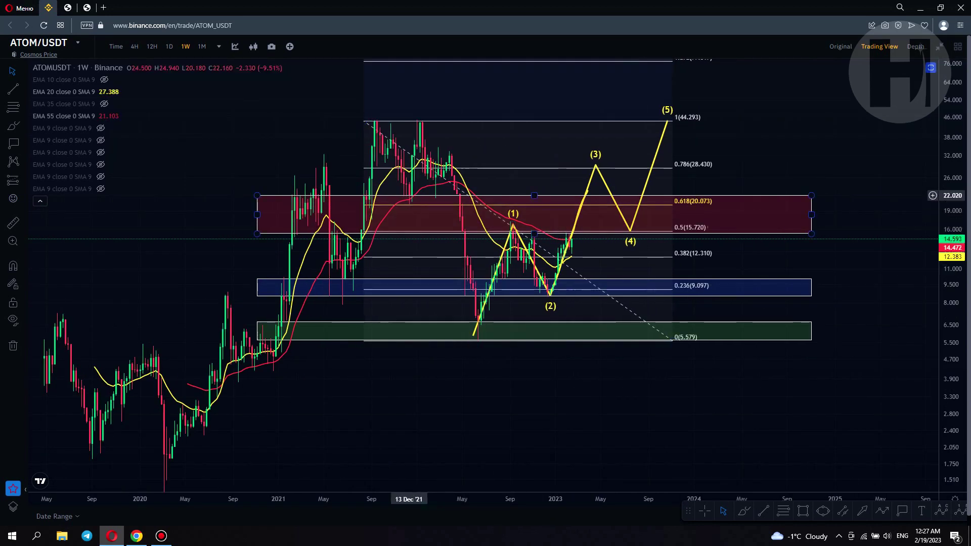
pyautogui.moveTo(409, 194); pyautogui.dragTo(480, 202)
pyautogui.click(481, 202)
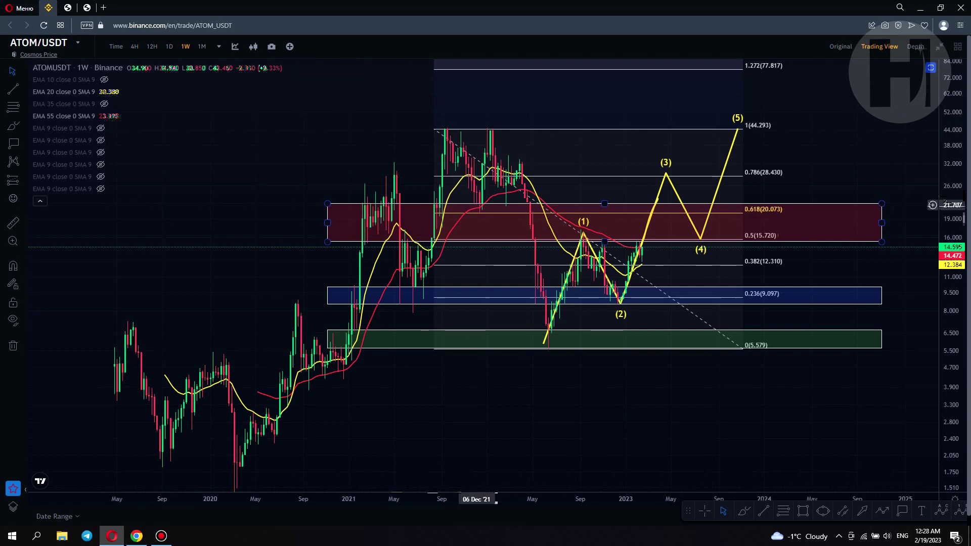
pyautogui.click(657, 200)
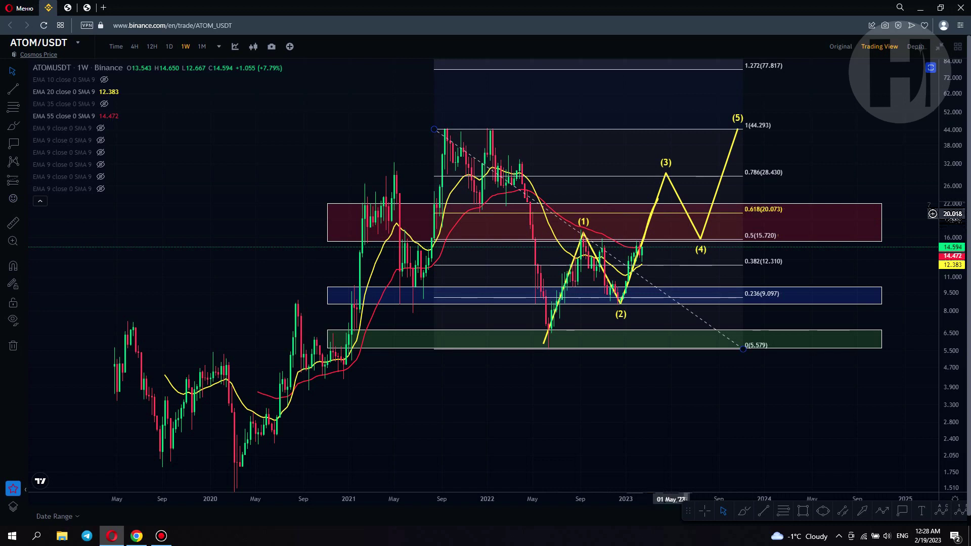
# Sketch a brush path rising from wave (2) into the red zone and turning back down to its lower edge, and delete it.
pyautogui.moveTo(932, 218); pyautogui.dragTo(877, 252)
pyautogui.moveTo(953, 136); pyautogui.dragTo(953, 200)
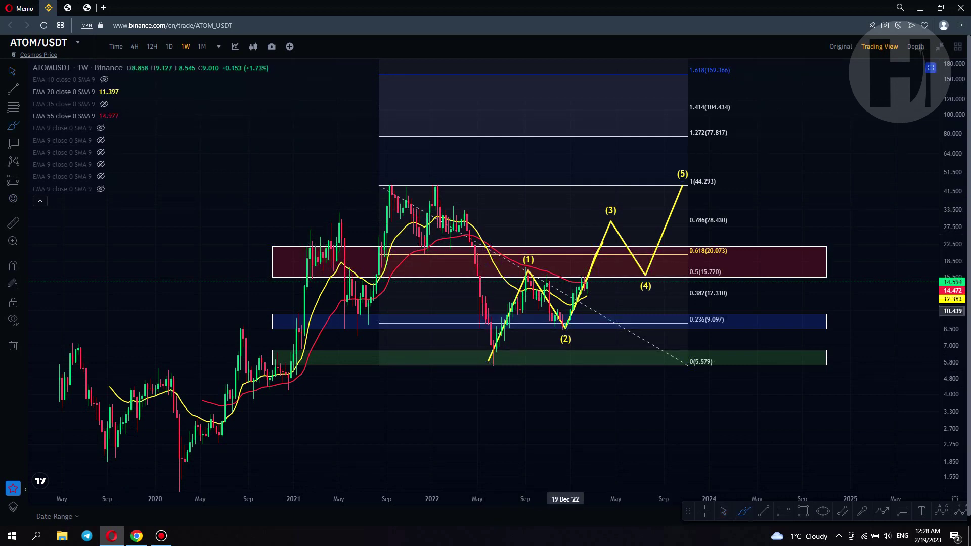
pyautogui.click(590, 270)
pyautogui.moveTo(591, 271); pyautogui.dragTo(599, 252)
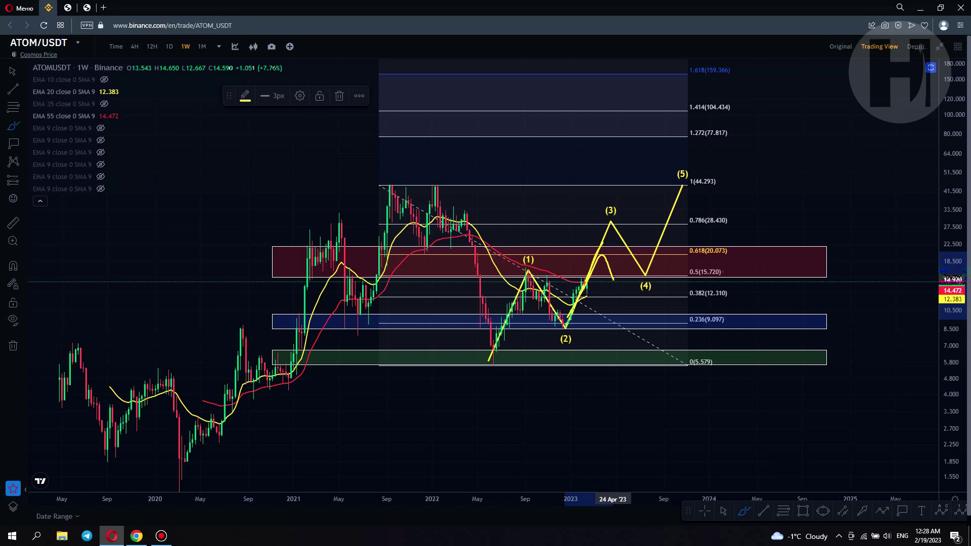
pyautogui.moveTo(635, 252); pyautogui.dragTo(642, 227)
pyautogui.press('Delete')
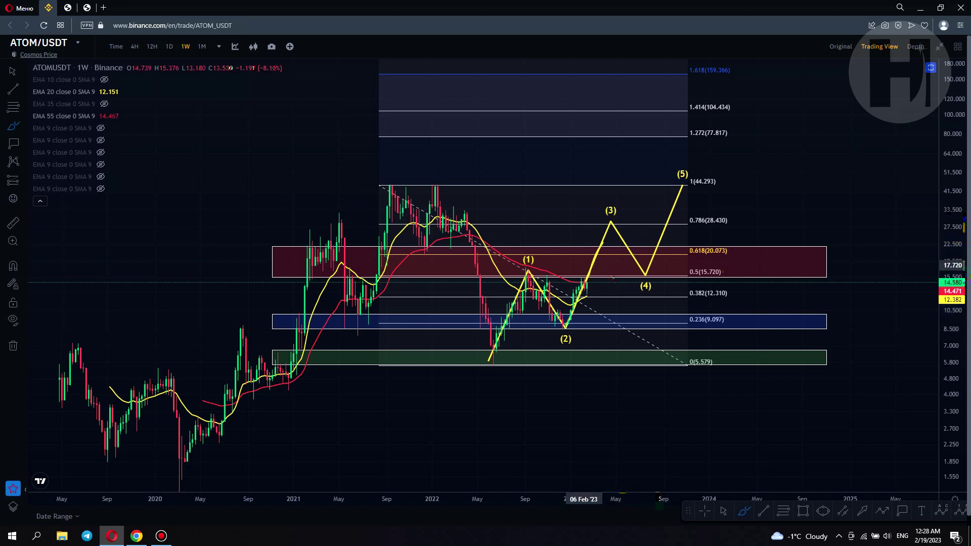
# Circle the entire five-wave structure with the brush, mark the wave (1) peak, and undo both strokes.
pyautogui.moveTo(699, 166)
pyautogui.mouseDown()
pyautogui.moveTo(576, 189)
pyautogui.moveTo(448, 353)
pyautogui.moveTo(598, 325)
pyautogui.moveTo(679, 286)
pyautogui.moveTo(697, 165)
pyautogui.mouseUp()
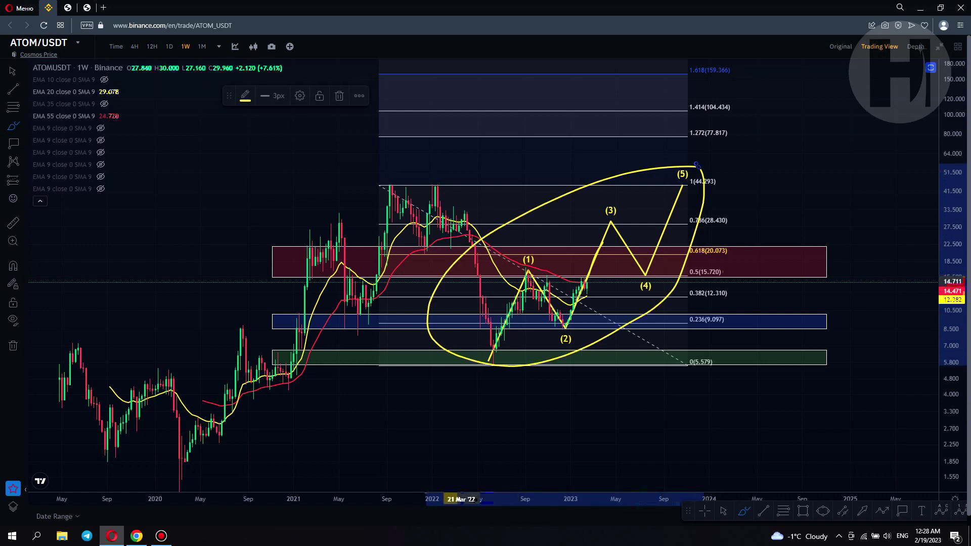
pyautogui.hotkey('ctrl', 'z')
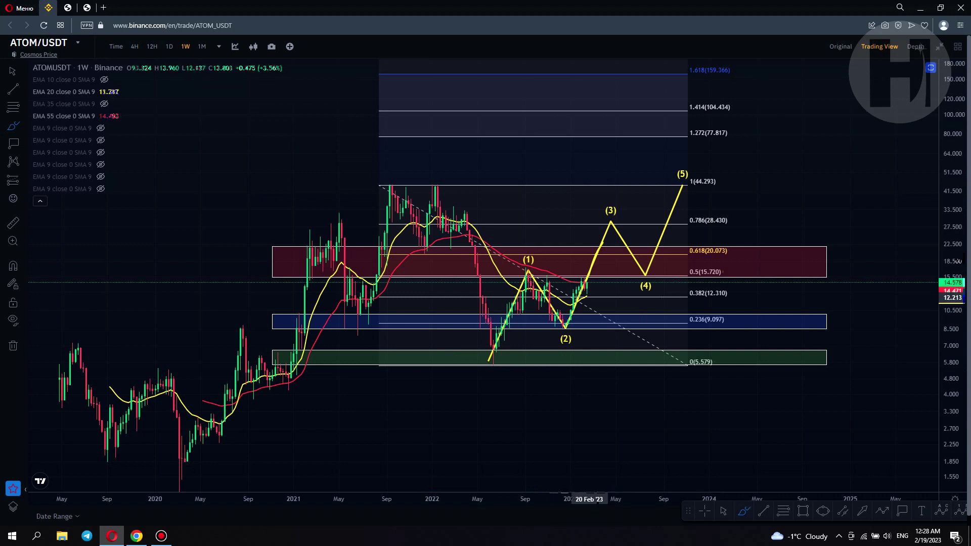
pyautogui.moveTo(531, 262)
pyautogui.mouseDown()
pyautogui.moveTo(521, 264)
pyautogui.moveTo(545, 274)
pyautogui.moveTo(512, 277)
pyautogui.mouseUp()
pyautogui.hotkey('ctrl', 'z')
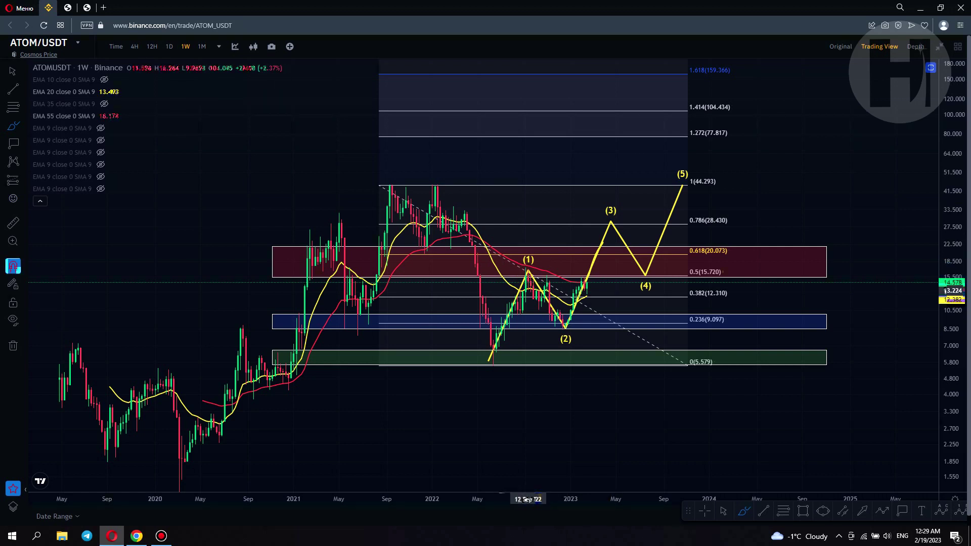
# Trace the rise from wave (2) to wave (3) and mark wave (1) again with the brush, undoing the strokes.
pyautogui.moveTo(563, 328); pyautogui.dragTo(611, 209)
pyautogui.hotkey('ctrl', 'z')
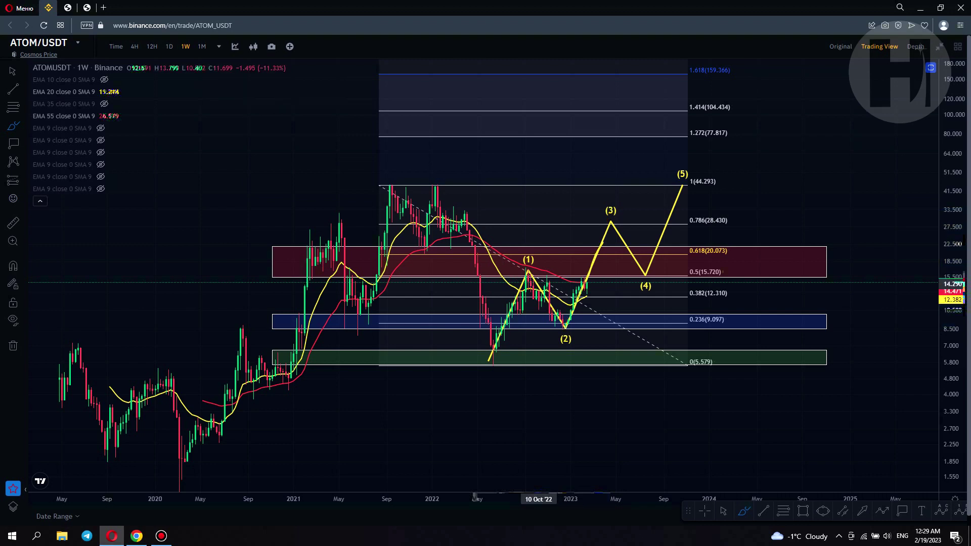
pyautogui.moveTo(521, 257)
pyautogui.mouseDown()
pyautogui.moveTo(520, 363)
pyautogui.moveTo(535, 264)
pyautogui.mouseUp()
pyautogui.hotkey('ctrl', 'z')
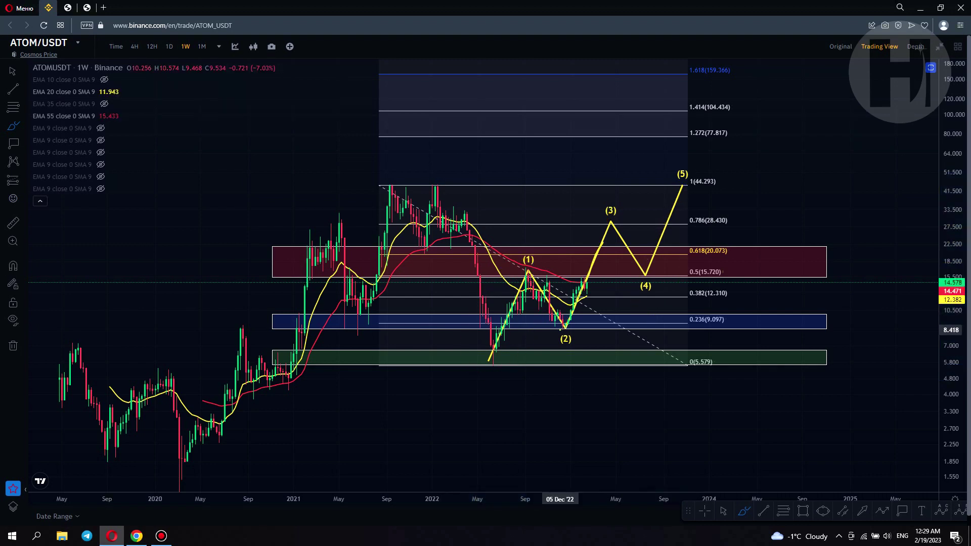
pyautogui.moveTo(589, 271); pyautogui.dragTo(620, 175)
pyautogui.hotkey('ctrl', 'z')
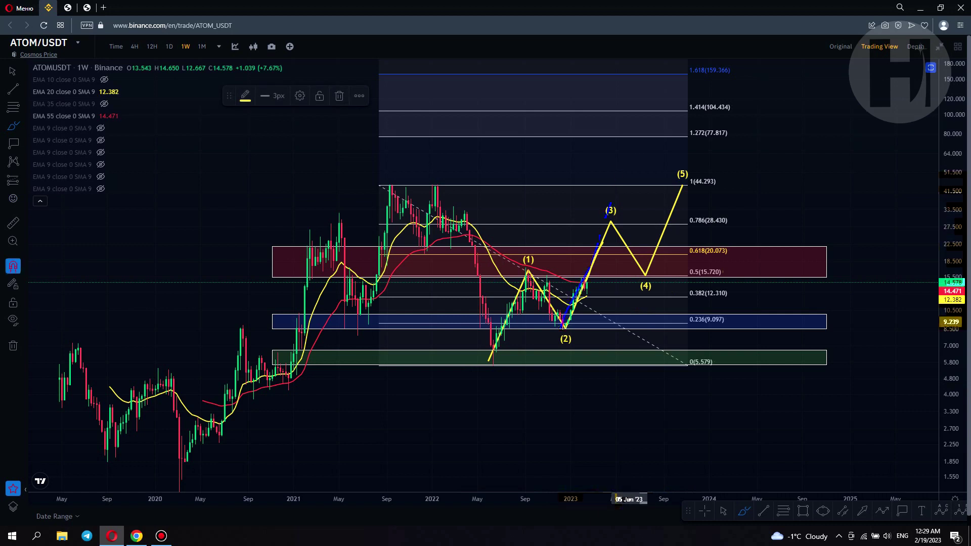
pyautogui.hotkey('ctrl', 'z')
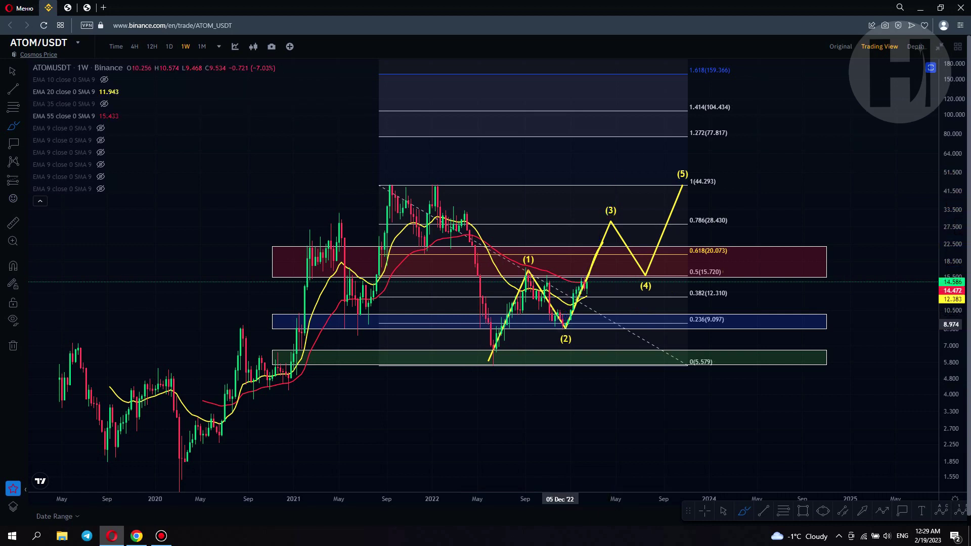
# Circle the wave (2) low and trace the decline from wave (1) with the brush, and undo all the strokes.
pyautogui.moveTo(567, 318)
pyautogui.mouseDown()
pyautogui.moveTo(552, 336)
pyautogui.moveTo(579, 319)
pyautogui.mouseUp()
pyautogui.moveTo(525, 266); pyautogui.dragTo(573, 339)
pyautogui.hotkey('ctrl', 'z')
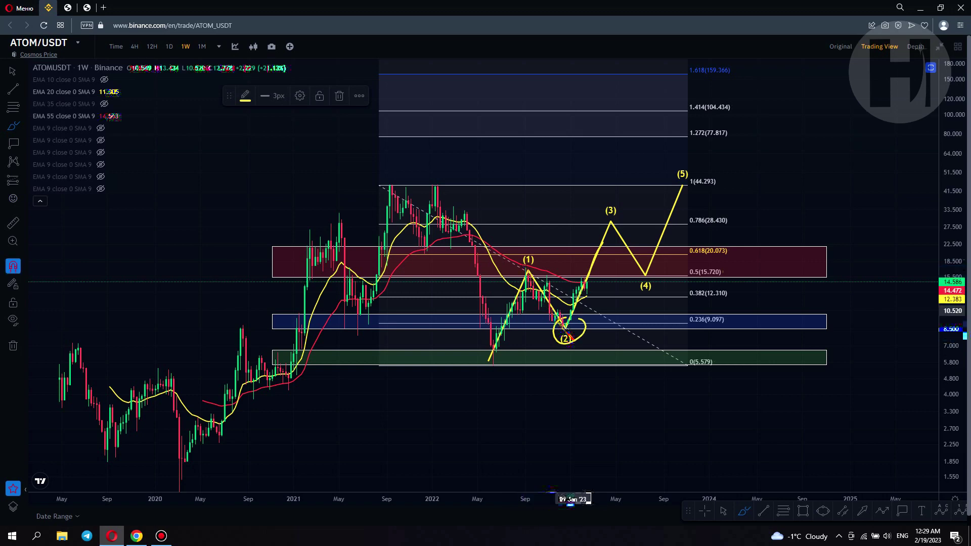
pyautogui.hotkey('ctrl', 'z')
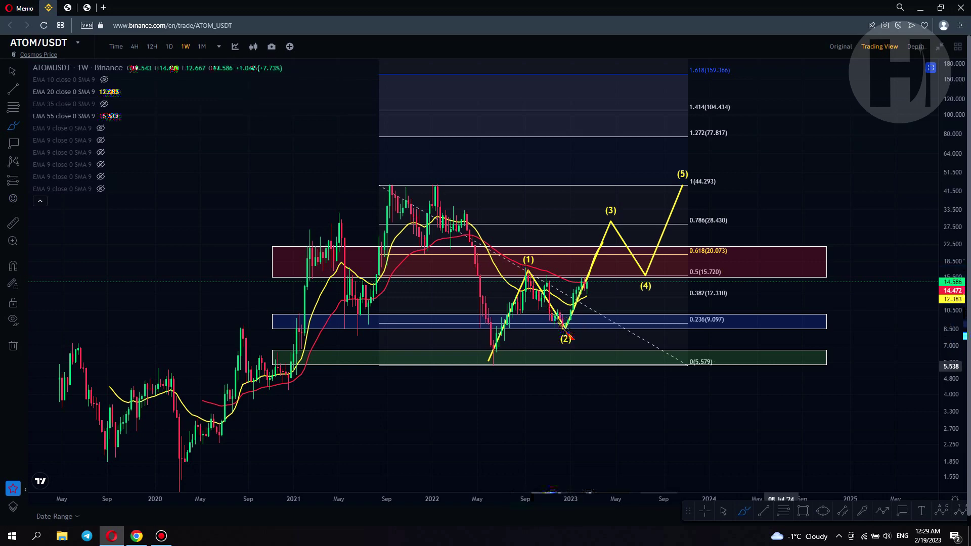
pyautogui.moveTo(951, 357); pyautogui.dragTo(951, 215)
pyautogui.moveTo(582, 350)
pyautogui.mouseDown()
pyautogui.moveTo(557, 351)
pyautogui.moveTo(583, 385)
pyautogui.mouseUp()
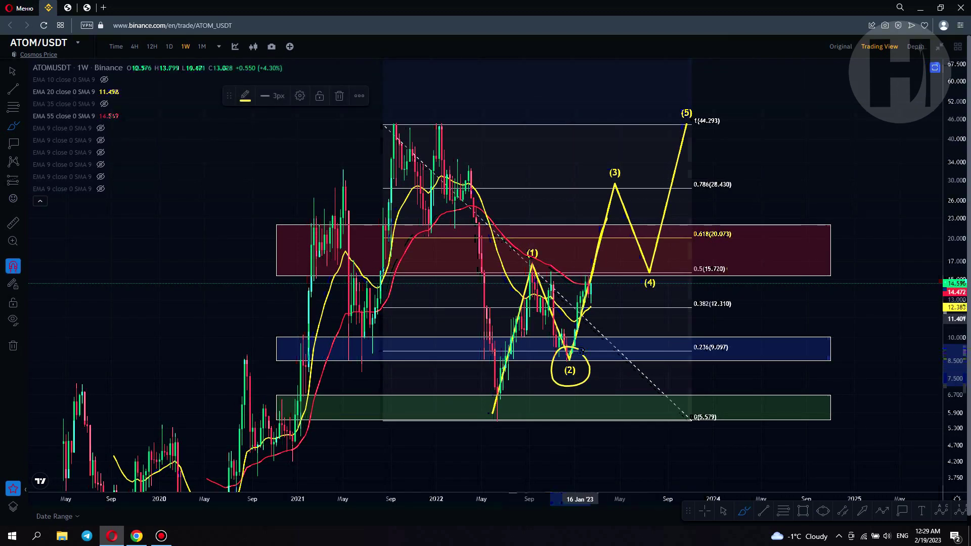
pyautogui.hotkey('ctrl', 'z')
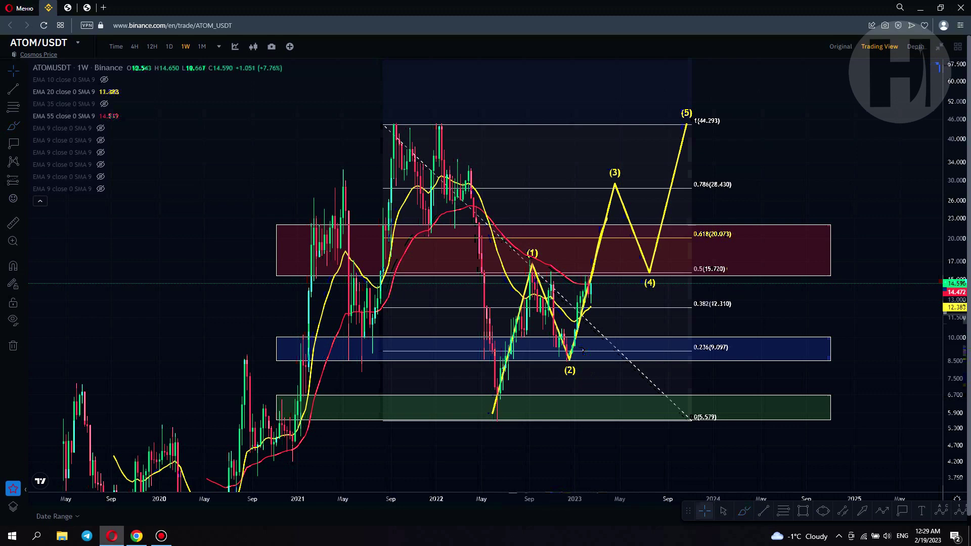
# Measure the price rise from the wave (2) low in December 2022 to the lower edge of the red zone.
pyautogui.click(564, 359)
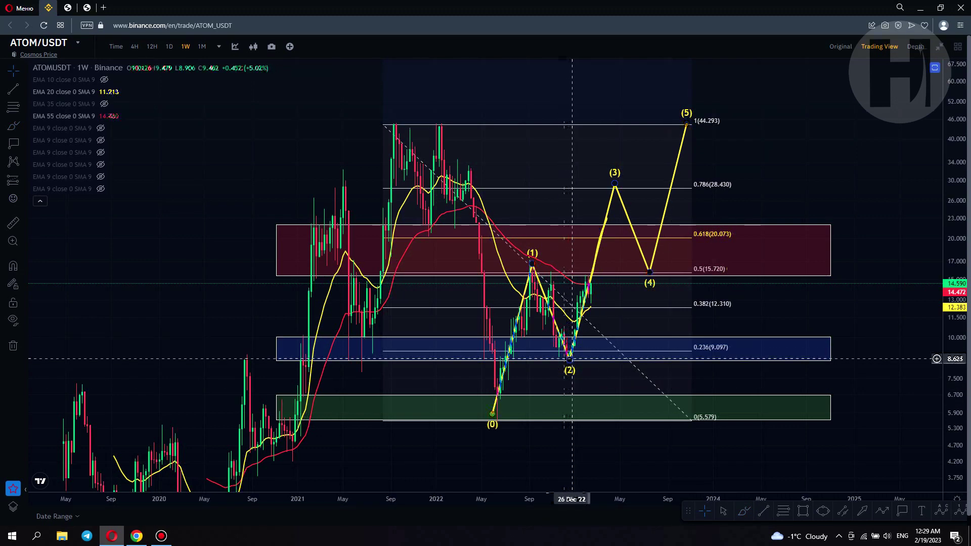
pyautogui.keyDown('shift'); pyautogui.click(572, 358); pyautogui.keyUp('shift')
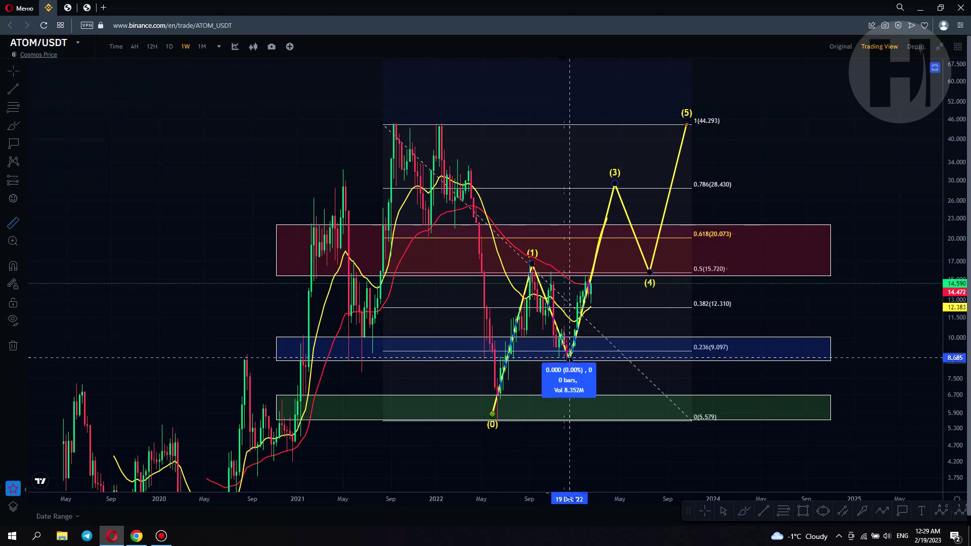
pyautogui.click(641, 278)
pyautogui.click(641, 278)
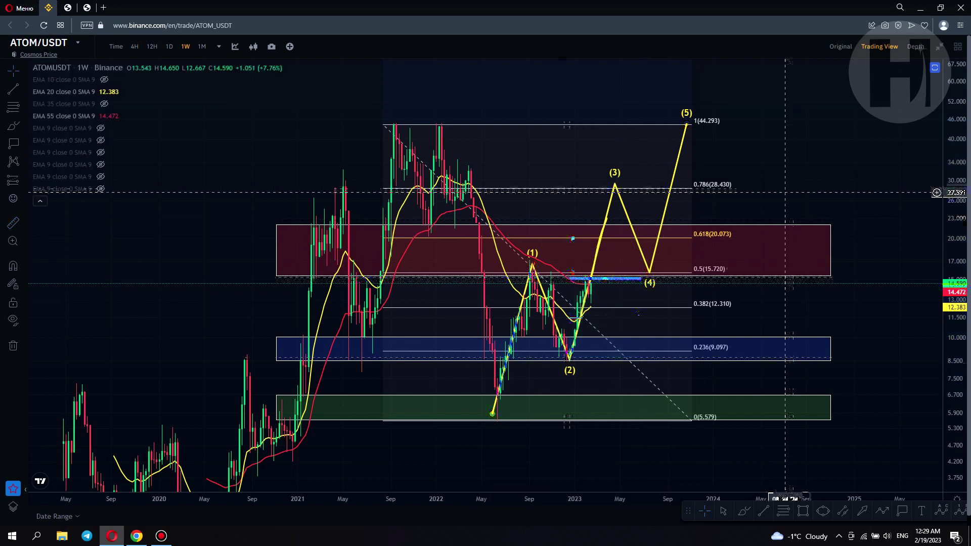
pyautogui.moveTo(792, 172); pyautogui.dragTo(803, 163)
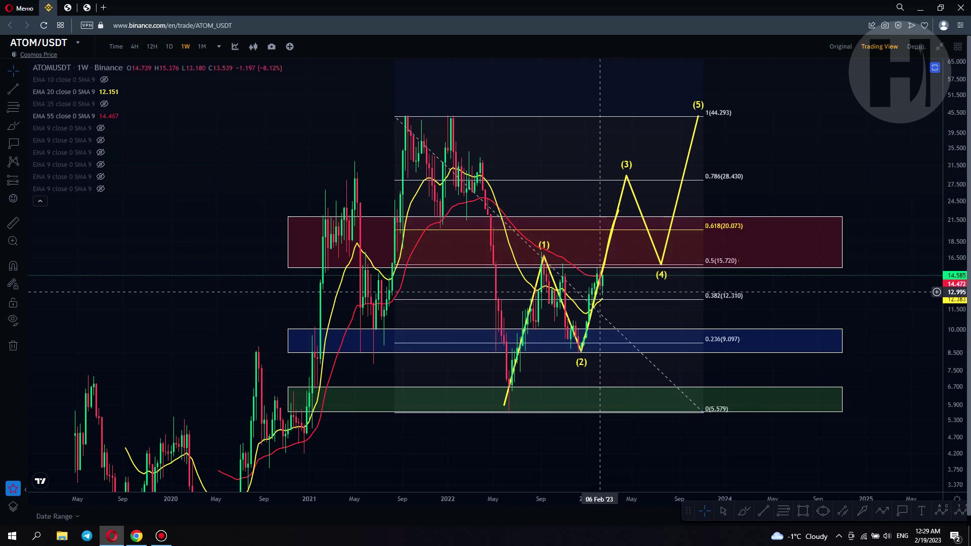
# Hide all drawings to examine the recent weekly candles against the EMA 20 and EMA 55, and return to the multi-pane layout.
pyautogui.click(13, 320)
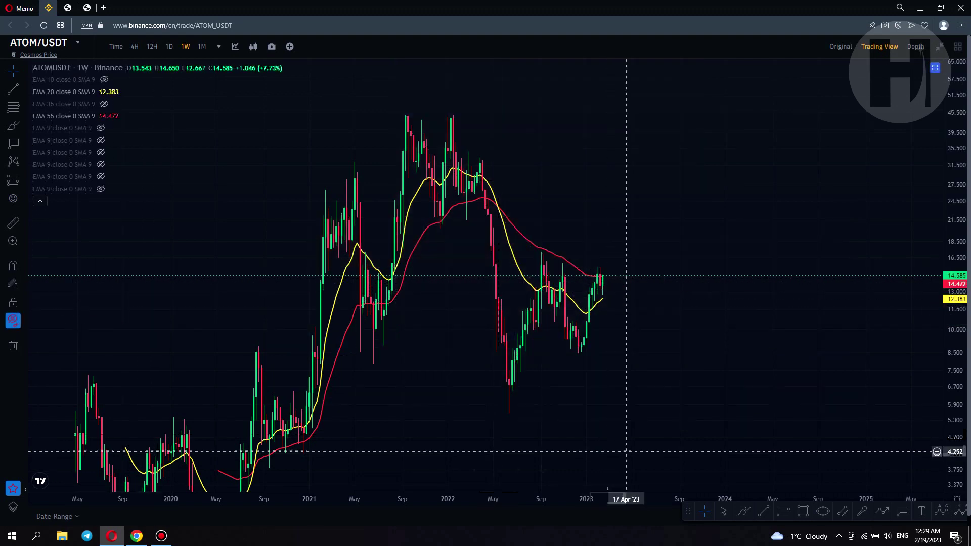
pyautogui.scroll(5, 567, 362)
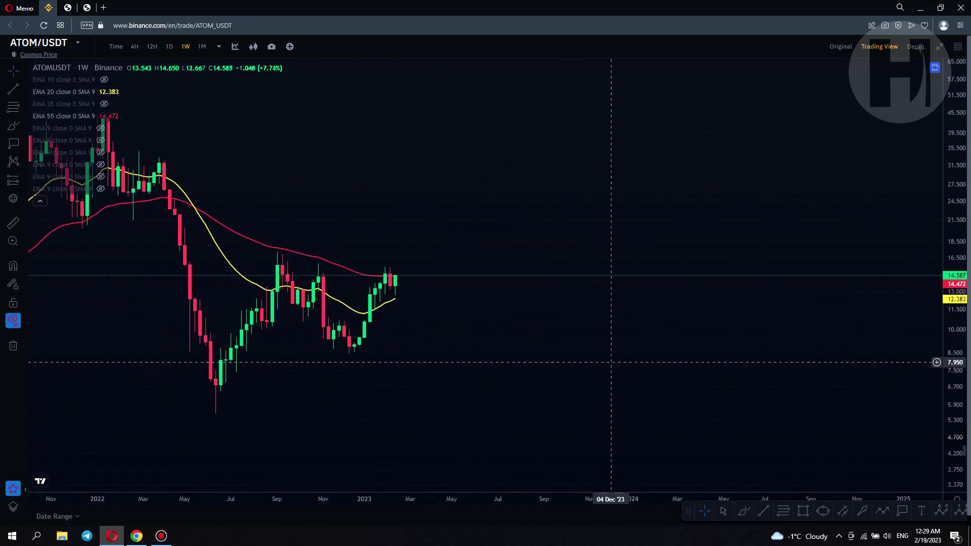
pyautogui.hscroll(-5, 567, 362)
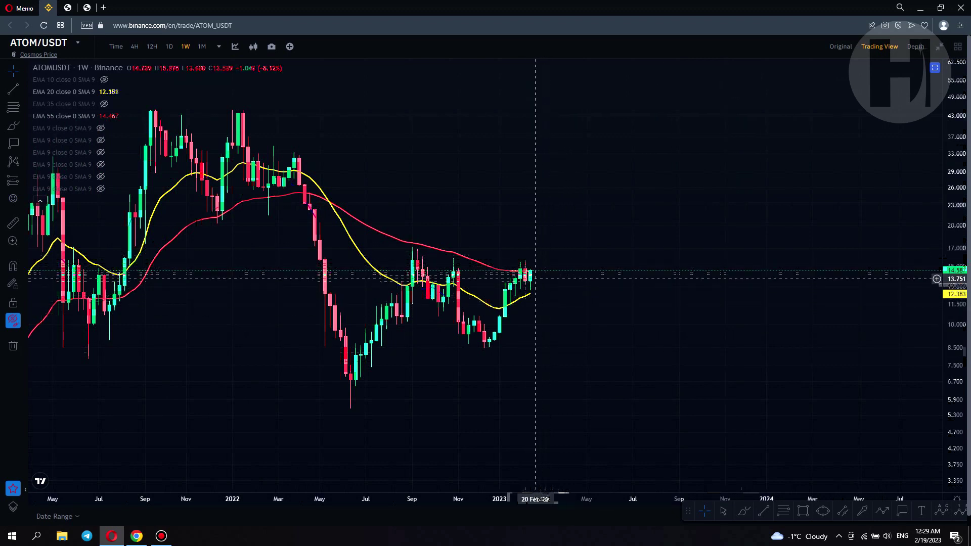
pyautogui.hscroll(-2, 535, 278)
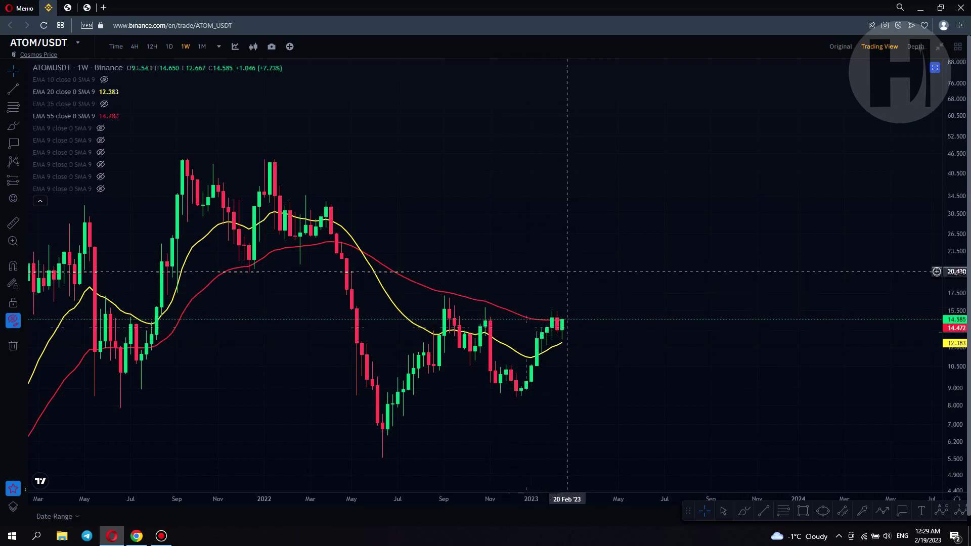
pyautogui.moveTo(576, 260); pyautogui.dragTo(639, 250)
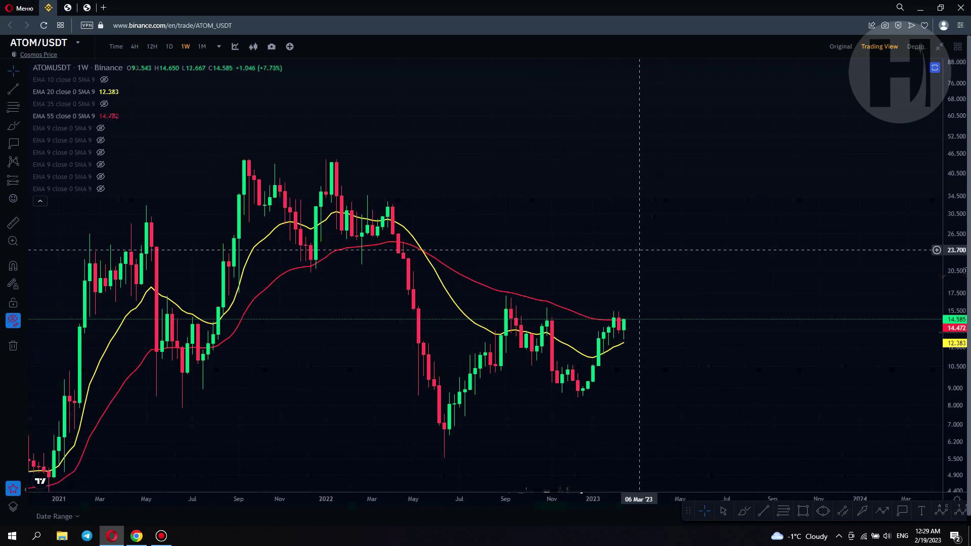
pyautogui.doubleClick(639, 246)
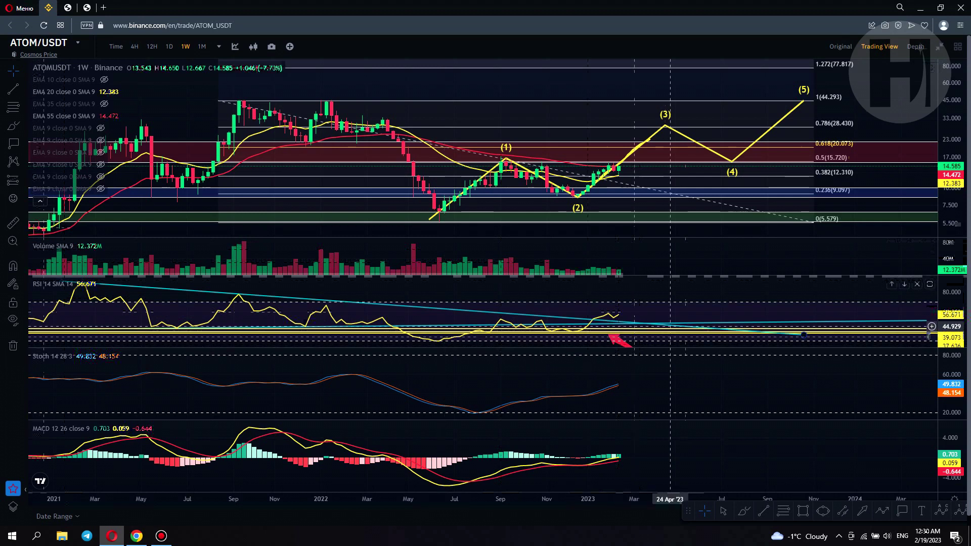
# Maximise the RSI pane and examine the RSI against the descending and ascending trend lines and the yellow horizontal support levels.
pyautogui.doubleClick(676, 312)
pyautogui.scroll(-5, 733, 444)
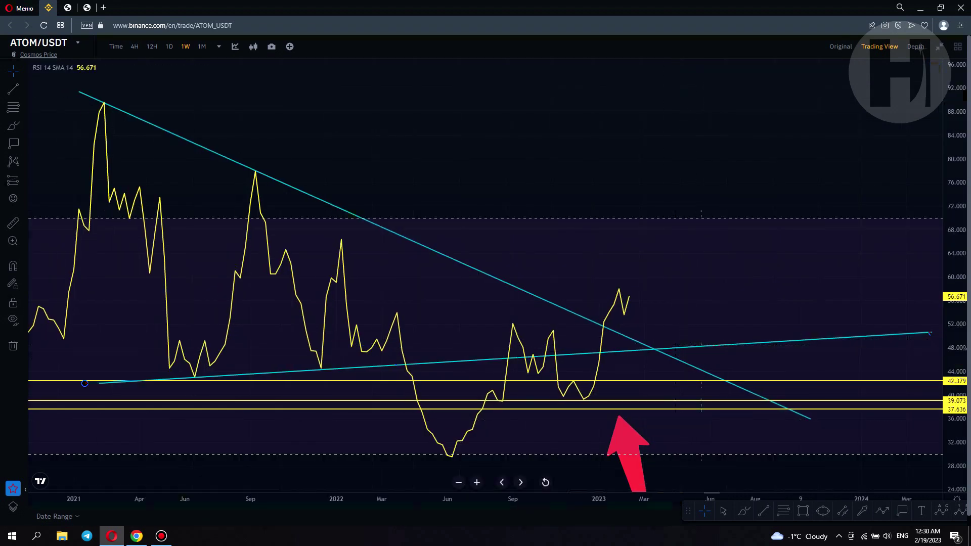
pyautogui.moveTo(857, 289); pyautogui.dragTo(728, 287)
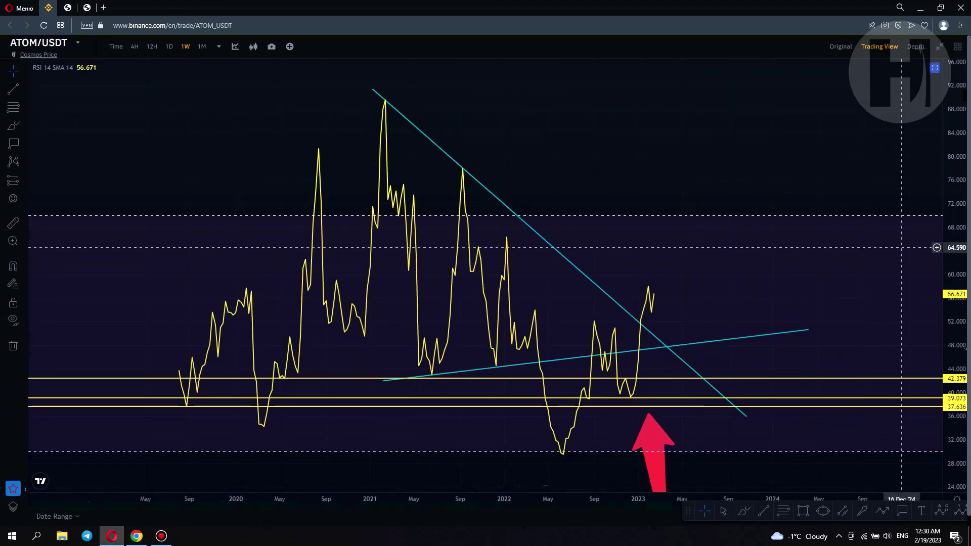
pyautogui.moveTo(954, 203); pyautogui.dragTo(936, 331)
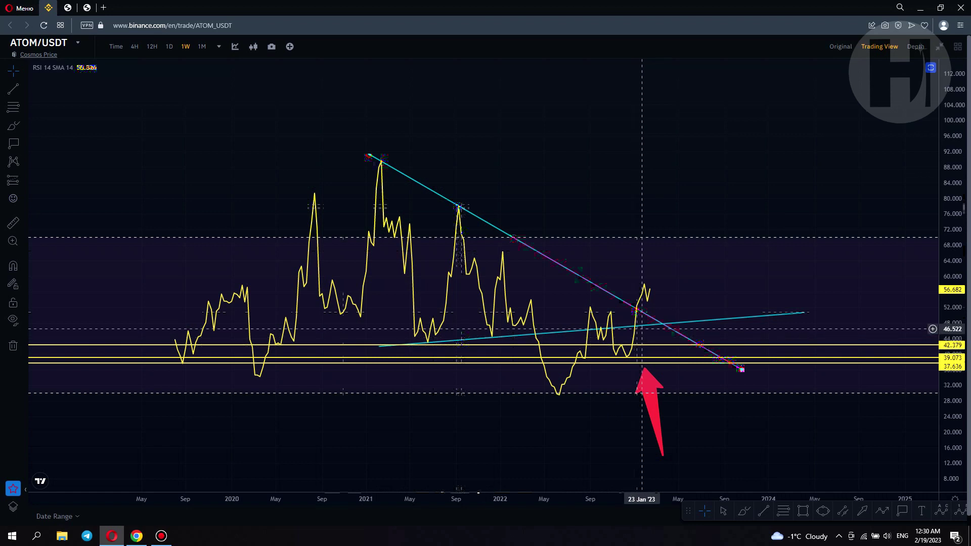
pyautogui.moveTo(887, 393); pyautogui.dragTo(886, 312)
pyautogui.moveTo(952, 404); pyautogui.dragTo(951, 256)
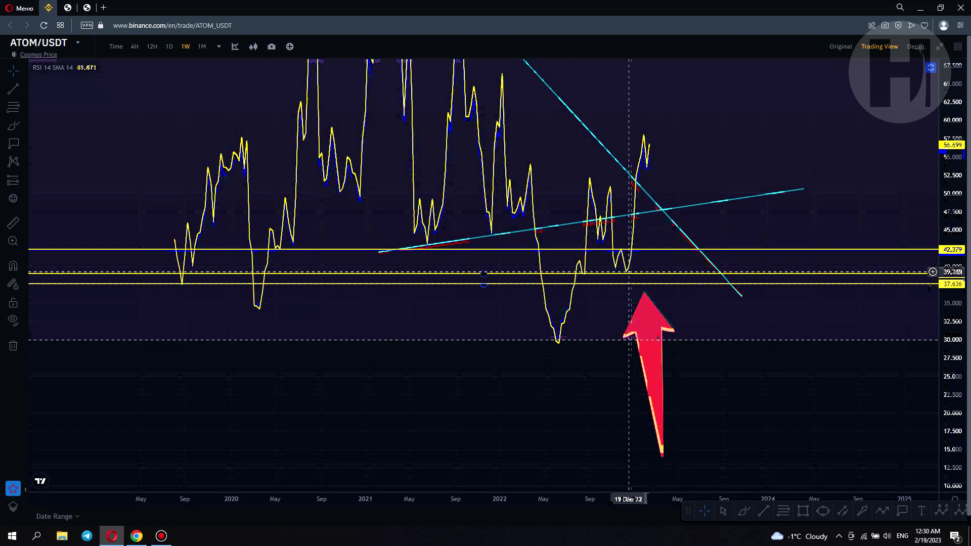
pyautogui.moveTo(773, 139); pyautogui.dragTo(708, 212)
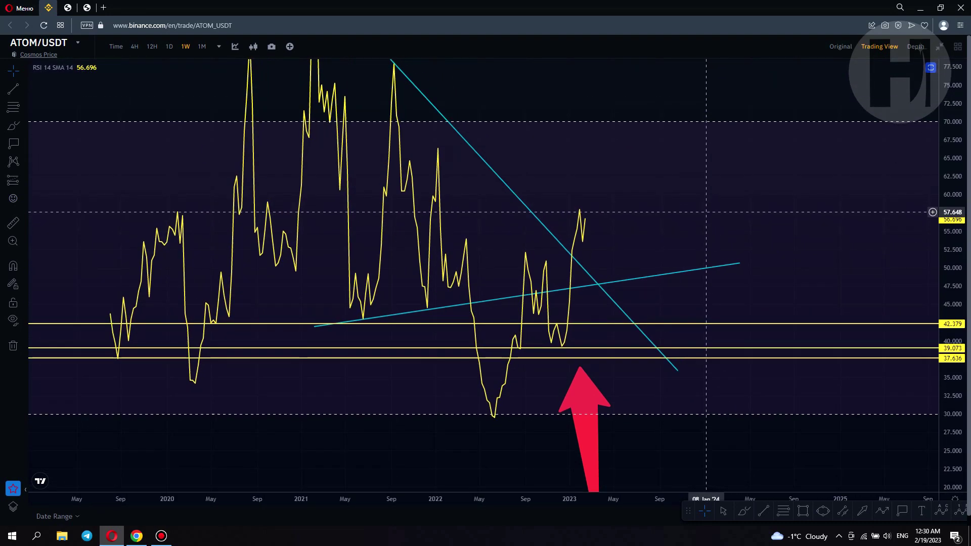
pyautogui.moveTo(647, 231); pyautogui.dragTo(650, 251)
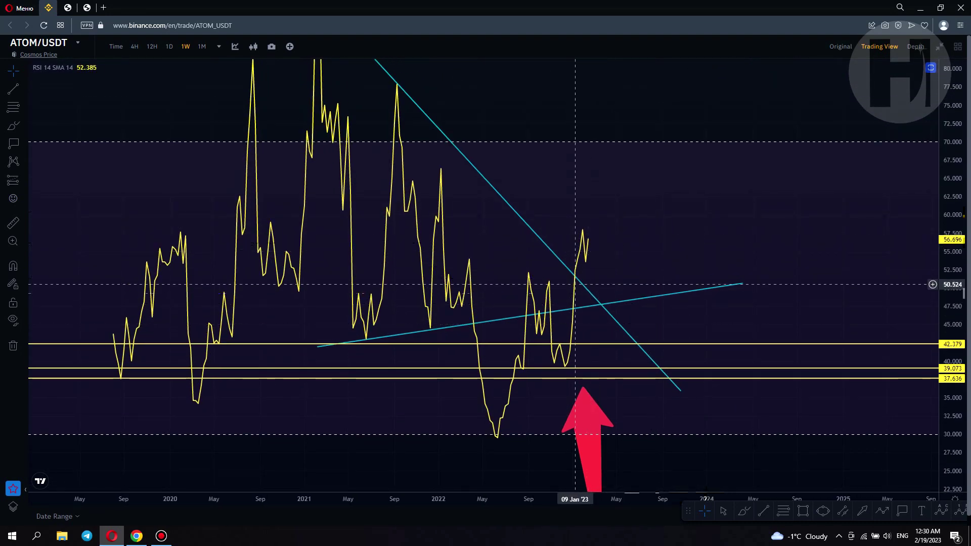
pyautogui.scroll(-3, 573, 265)
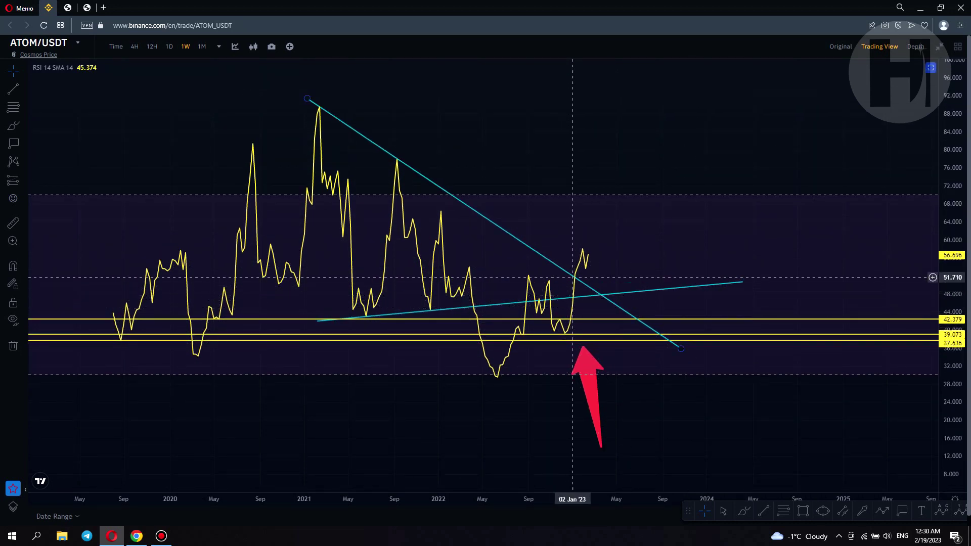
# Move the red arrow in the RSI pane beneath the December 2022 low and restore the multi-pane layout.
pyautogui.moveTo(589, 364)
pyautogui.mouseDown()
pyautogui.moveTo(598, 313)
pyautogui.moveTo(576, 313)
pyautogui.moveTo(613, 315)
pyautogui.moveTo(507, 265)
pyautogui.moveTo(588, 311)
pyautogui.moveTo(641, 313)
pyautogui.moveTo(590, 297)
pyautogui.moveTo(606, 317)
pyautogui.mouseUp()
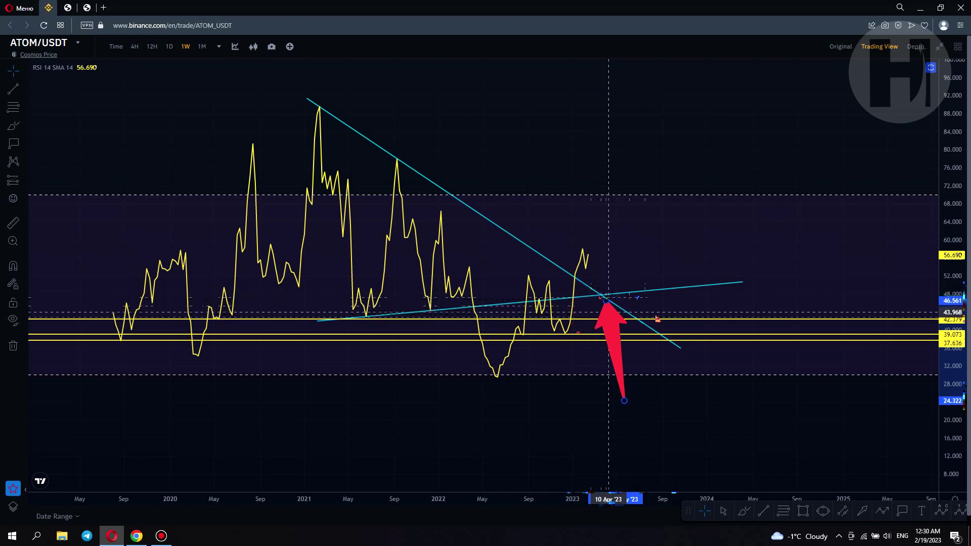
pyautogui.moveTo(575, 309); pyautogui.dragTo(570, 371)
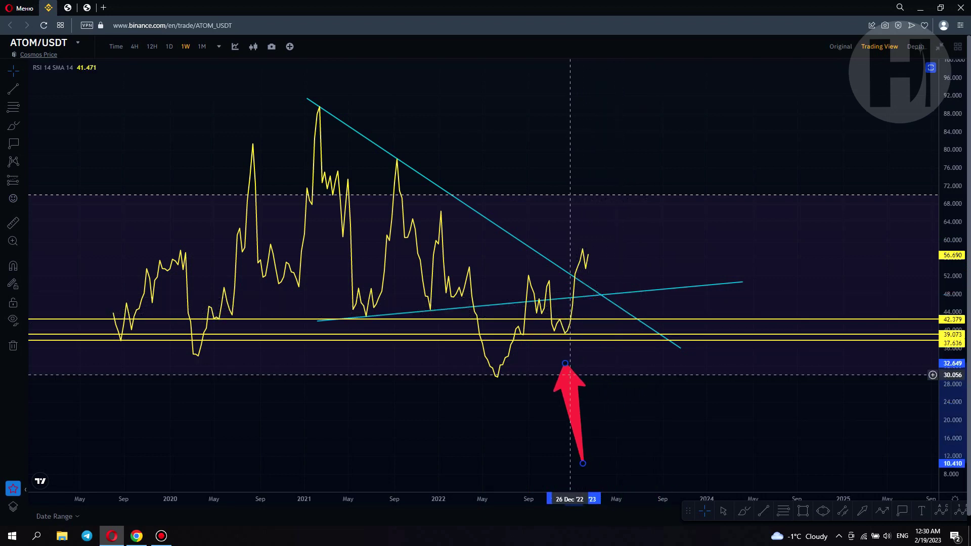
pyautogui.click(645, 263)
pyautogui.doubleClick(645, 263)
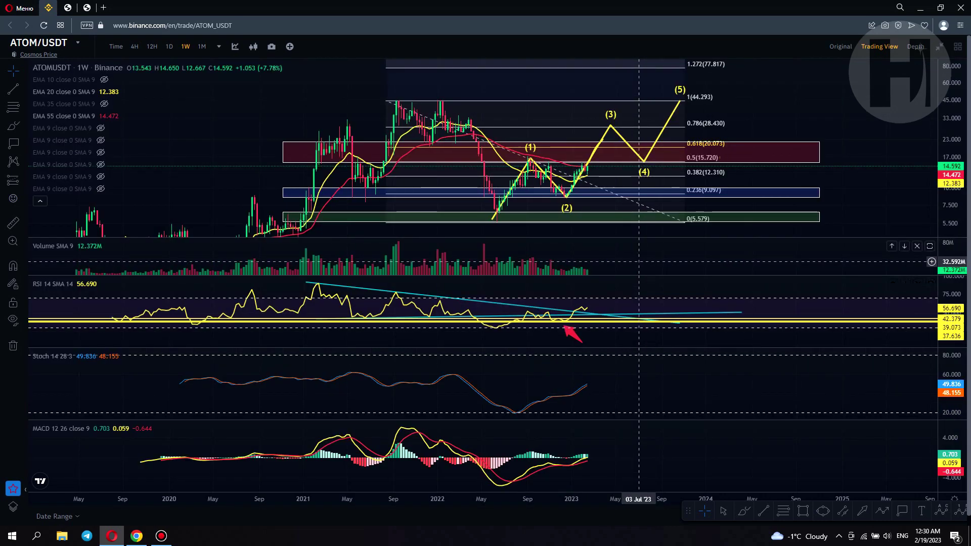
# Maximise the Volume pane, compress its scale to examine the weekly volume bars, and restore the multi-pane layout.
pyautogui.doubleClick(641, 258)
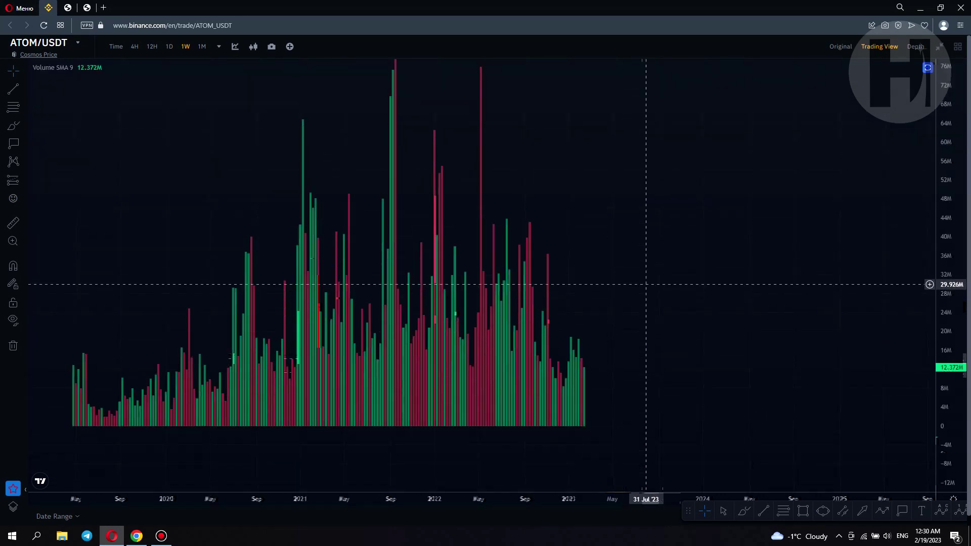
pyautogui.moveTo(950, 197); pyautogui.dragTo(950, 372)
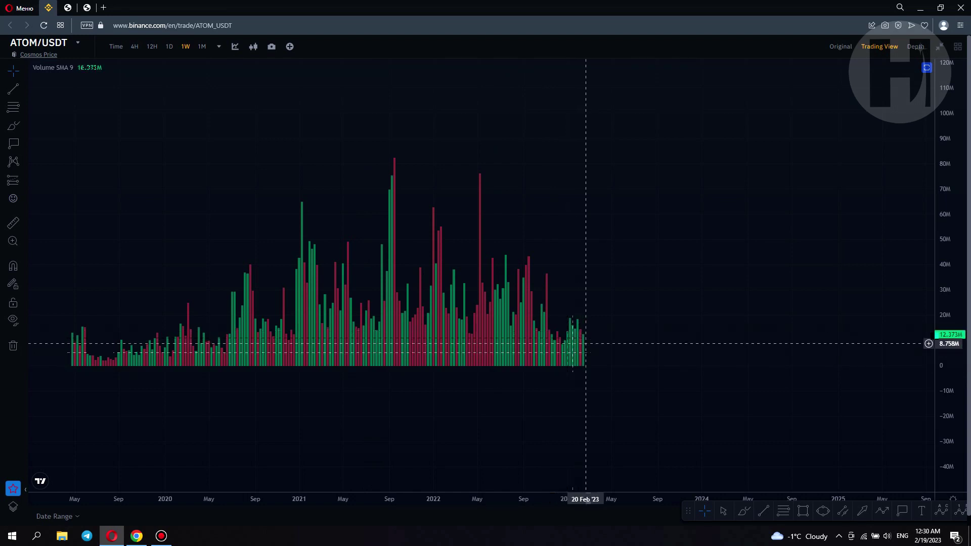
pyautogui.doubleClick(670, 303)
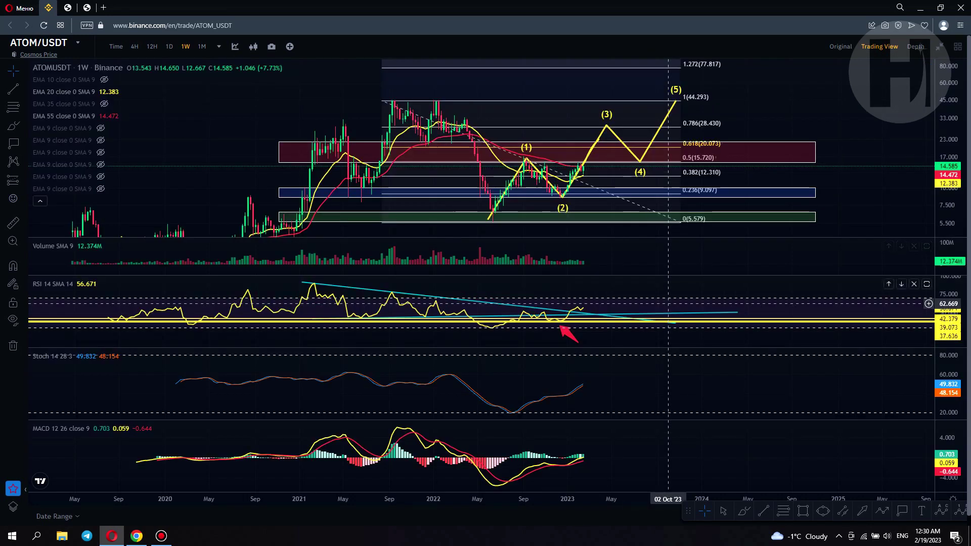
# Maximise the Stoch pane, enable Hlines Background in the indicator's style settings, and restore the multi-pane layout.
pyautogui.doubleClick(650, 384)
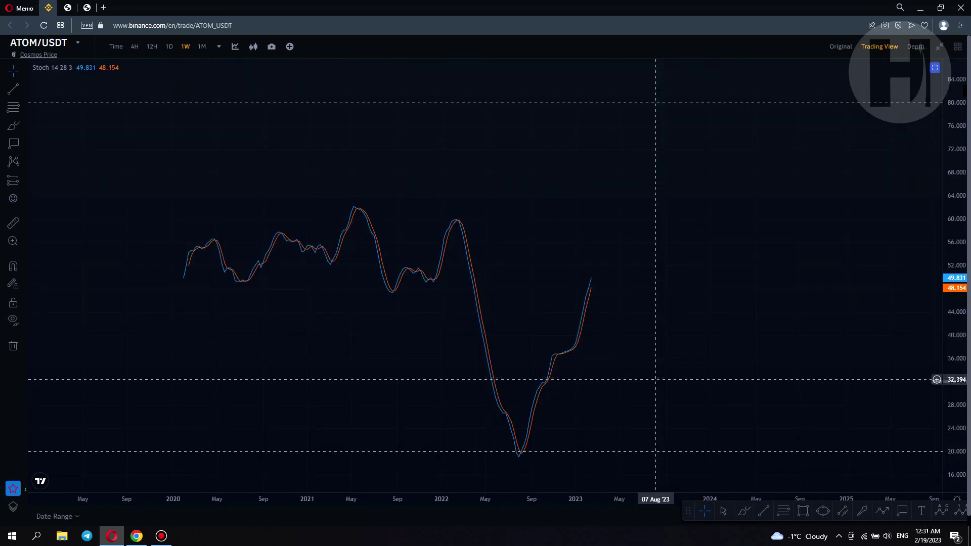
pyautogui.moveTo(955, 230); pyautogui.dragTo(954, 354)
pyautogui.moveTo(95, 67)
pyautogui.doubleClick(568, 326)
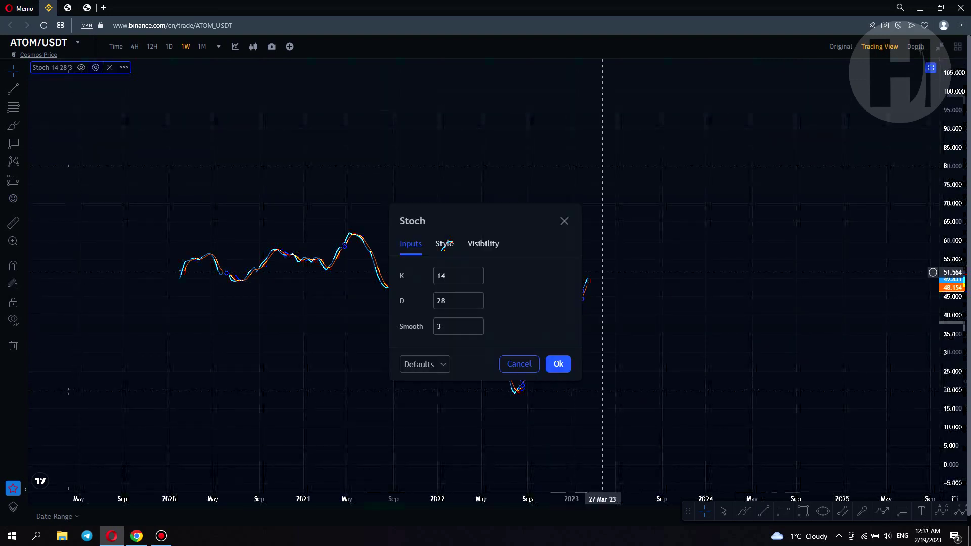
pyautogui.click(443, 244)
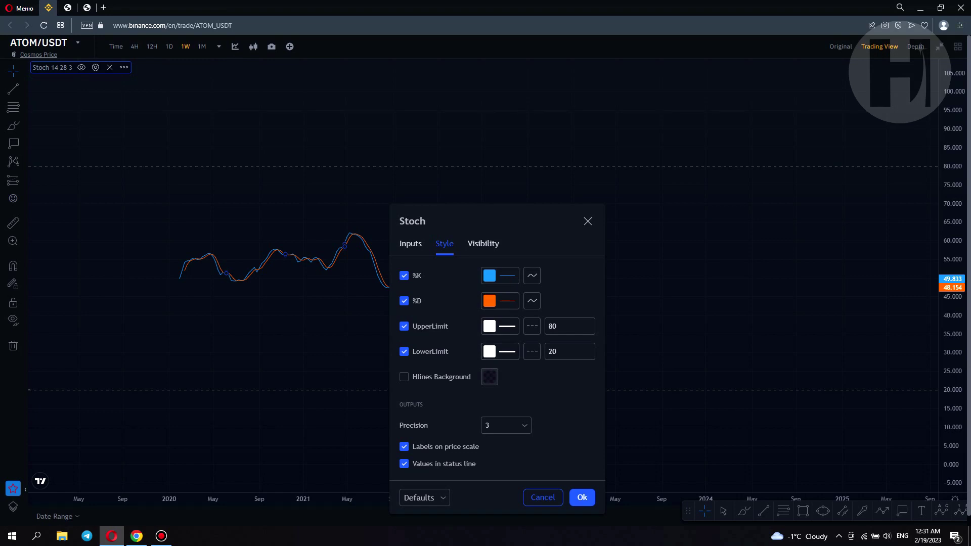
pyautogui.scroll(-1, 497, 354)
pyautogui.click(404, 366)
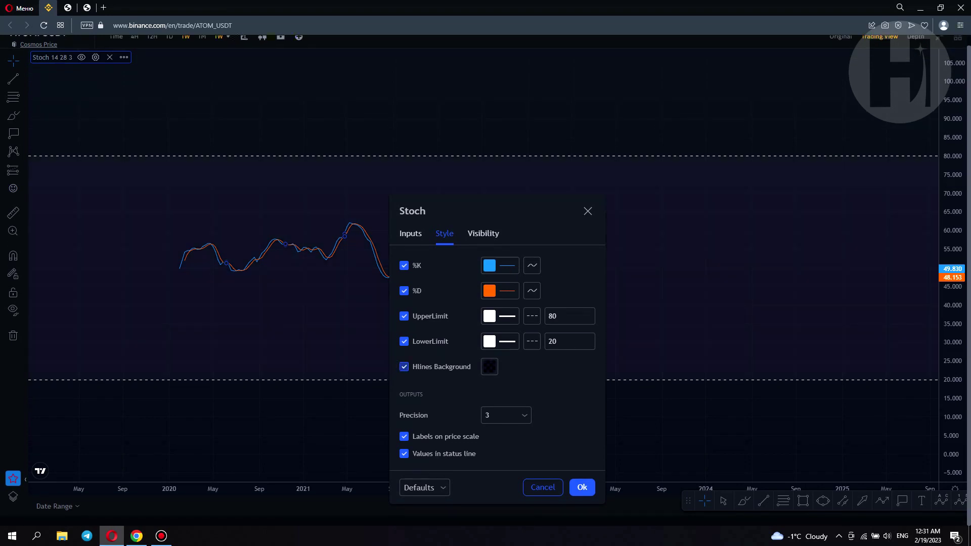
pyautogui.click(582, 487)
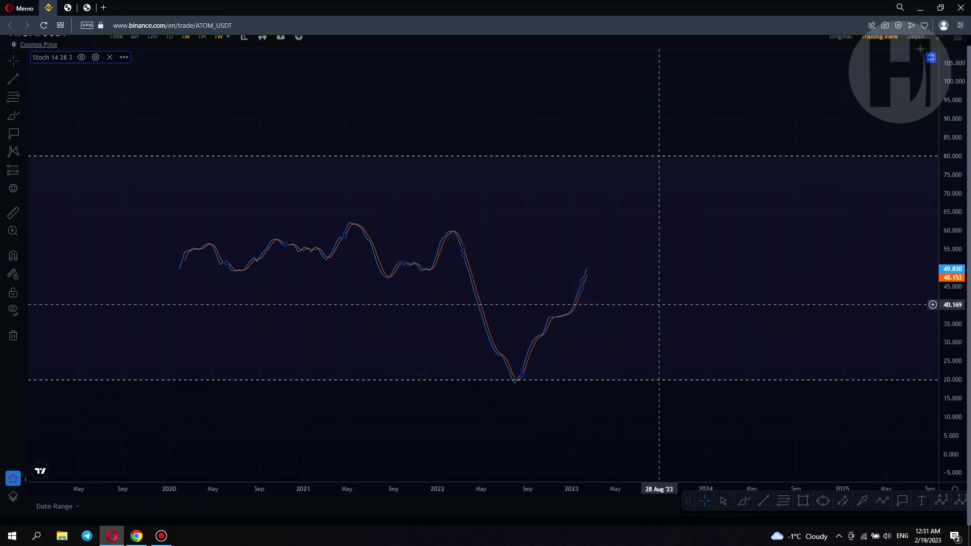
pyautogui.moveTo(641, 262); pyautogui.dragTo(639, 247)
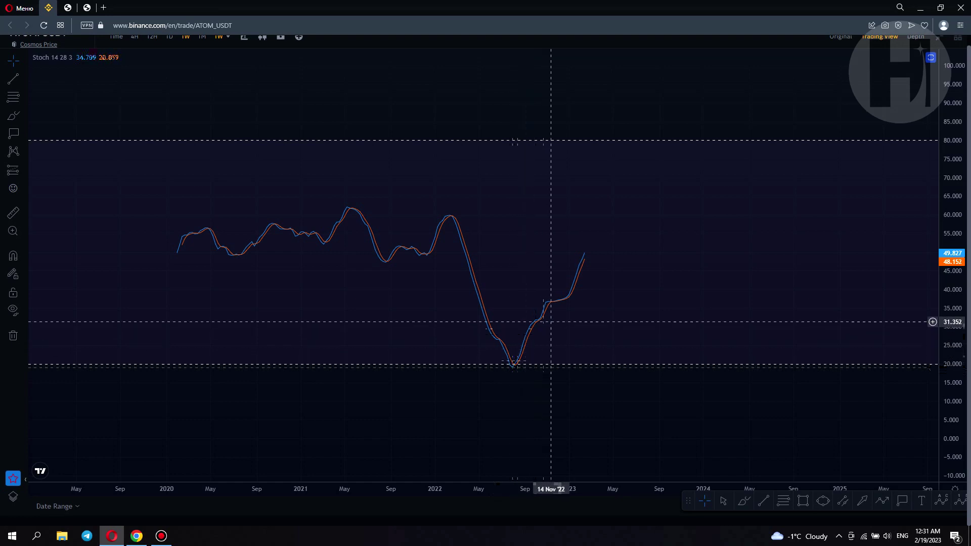
pyautogui.doubleClick(644, 238)
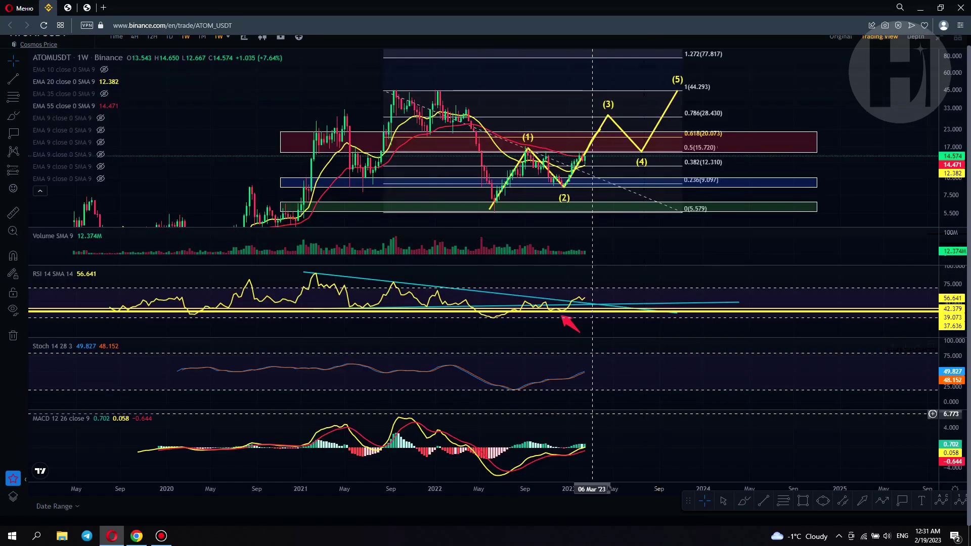
# Maximise the MACD pane, examine its line crossovers and histogram from 2021 to 2023, and restore the multi-pane layout.
pyautogui.doubleClick(589, 414)
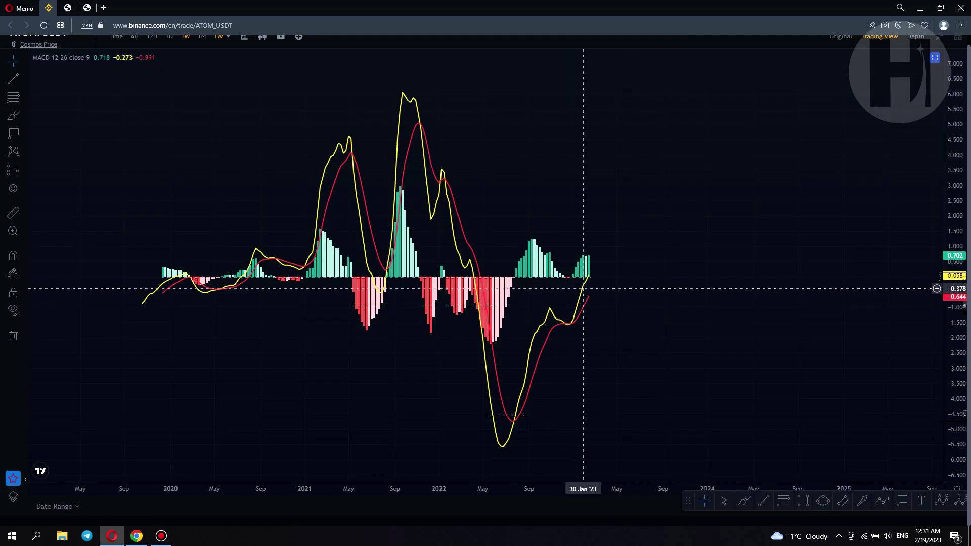
pyautogui.scroll(3, 551, 399)
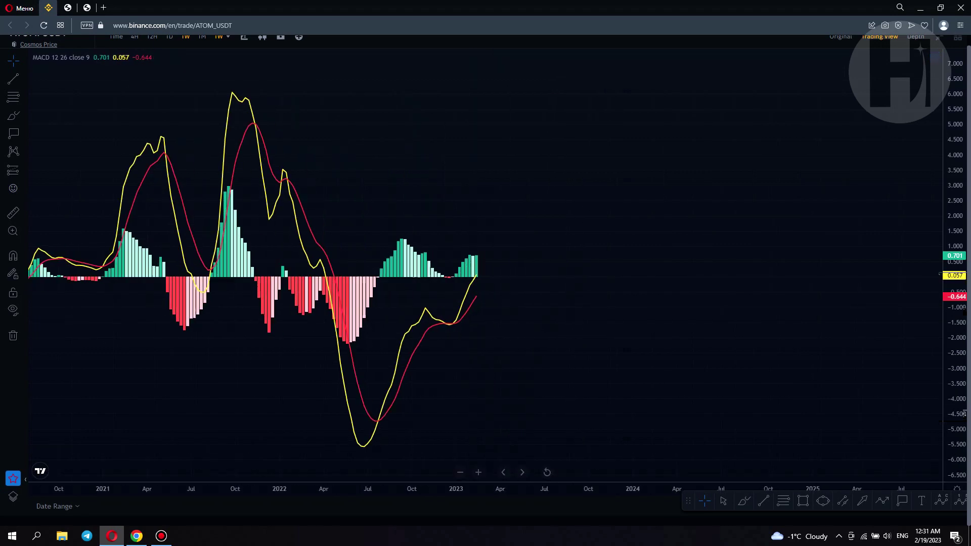
pyautogui.moveTo(523, 415); pyautogui.dragTo(527, 415)
pyautogui.moveTo(597, 310); pyautogui.dragTo(627, 307)
pyautogui.moveTo(955, 175); pyautogui.dragTo(954, 294)
pyautogui.moveTo(496, 360); pyautogui.dragTo(618, 347)
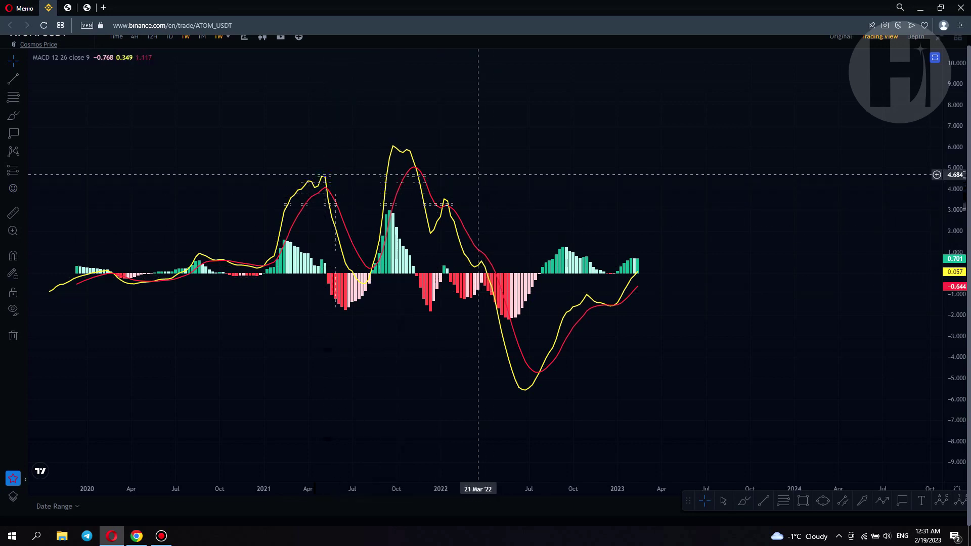
pyautogui.moveTo(478, 170); pyautogui.dragTo(555, 202)
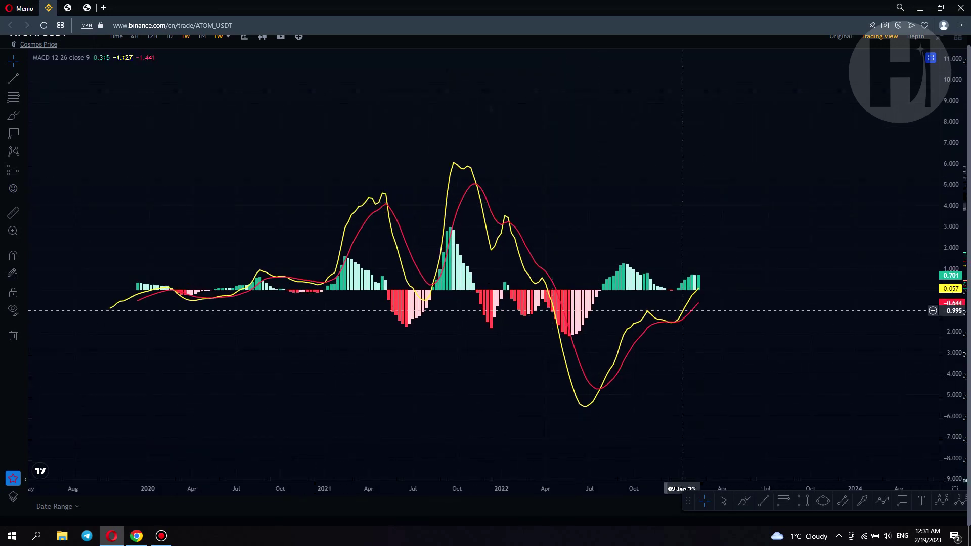
pyautogui.doubleClick(701, 231)
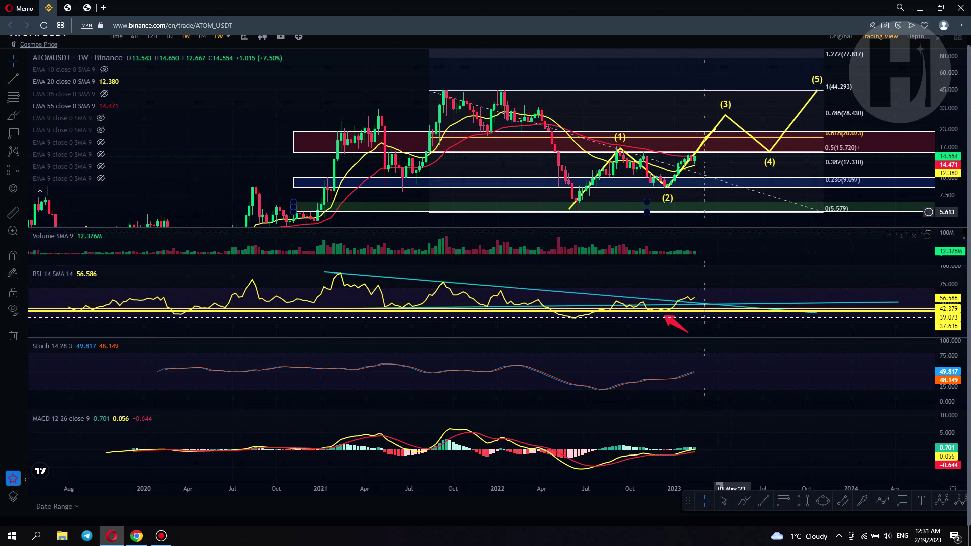
# Maximise the price chart and fine-tune the wave (3) peak onto the 0.786 Fibonacci level.
pyautogui.doubleClick(872, 127)
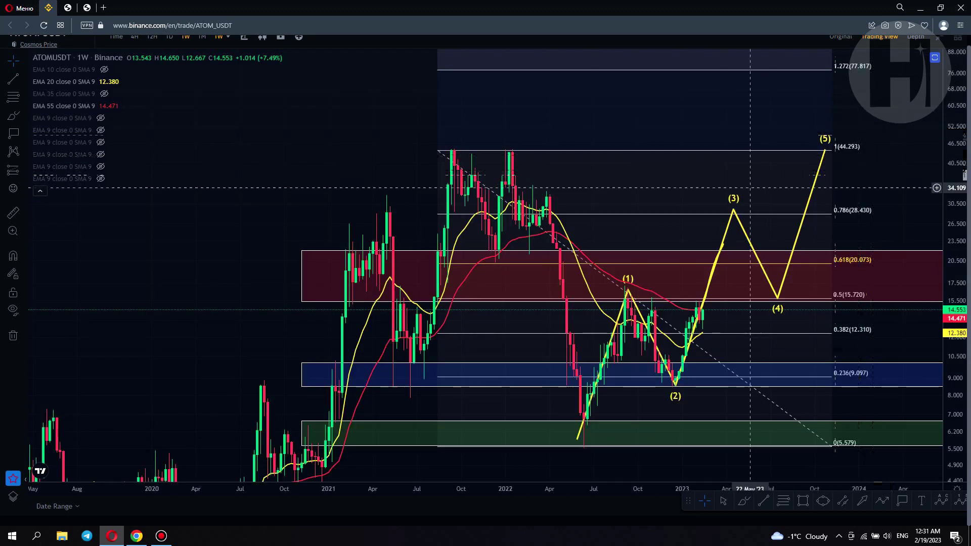
pyautogui.moveTo(719, 219); pyautogui.dragTo(628, 186)
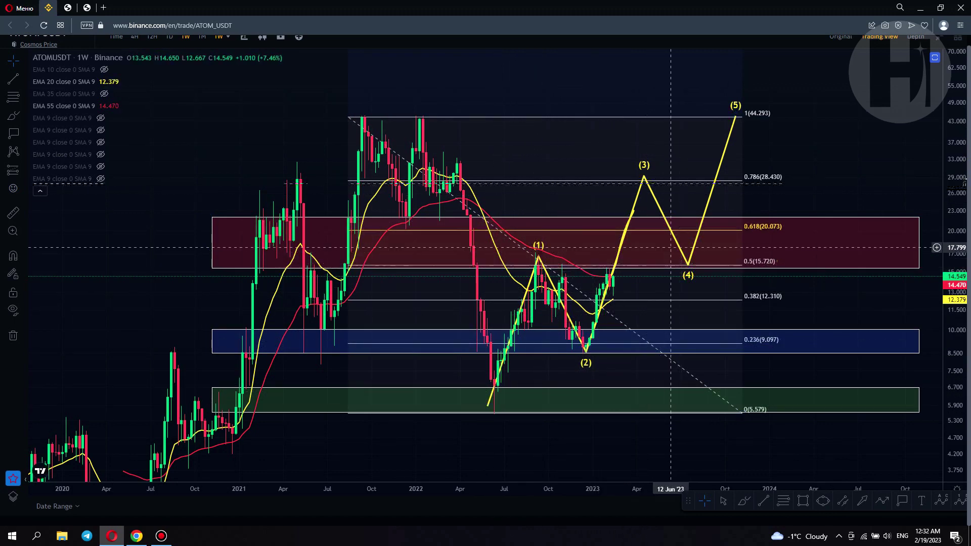
pyautogui.moveTo(643, 177)
pyautogui.mouseDown()
pyautogui.moveTo(640, 191)
pyautogui.moveTo(644, 177)
pyautogui.mouseUp()
pyautogui.click(643, 178)
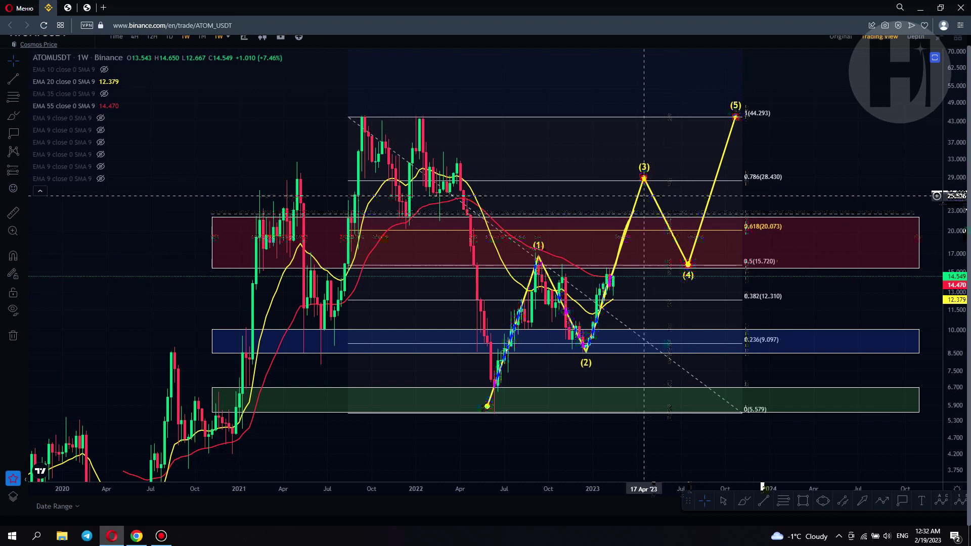
pyautogui.moveTo(532, 154); pyautogui.dragTo(493, 151)
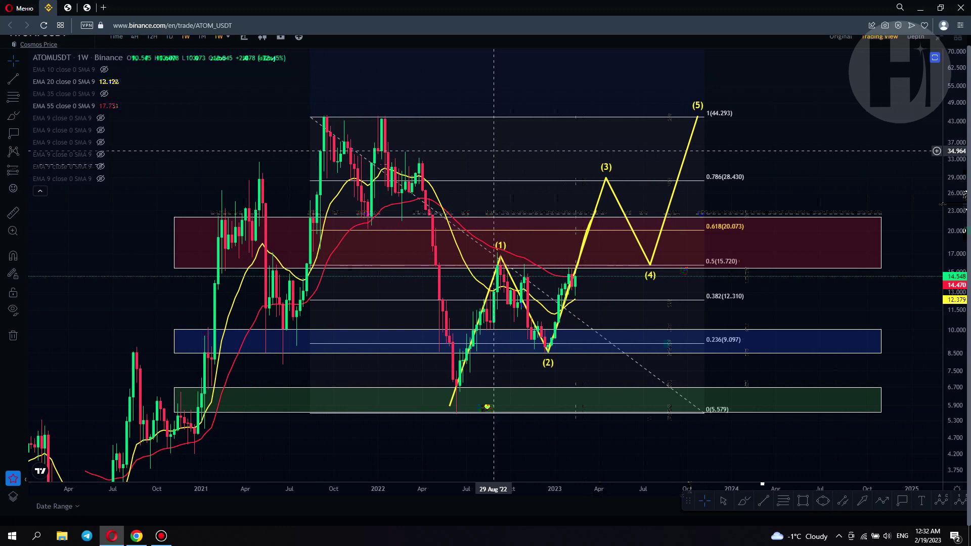